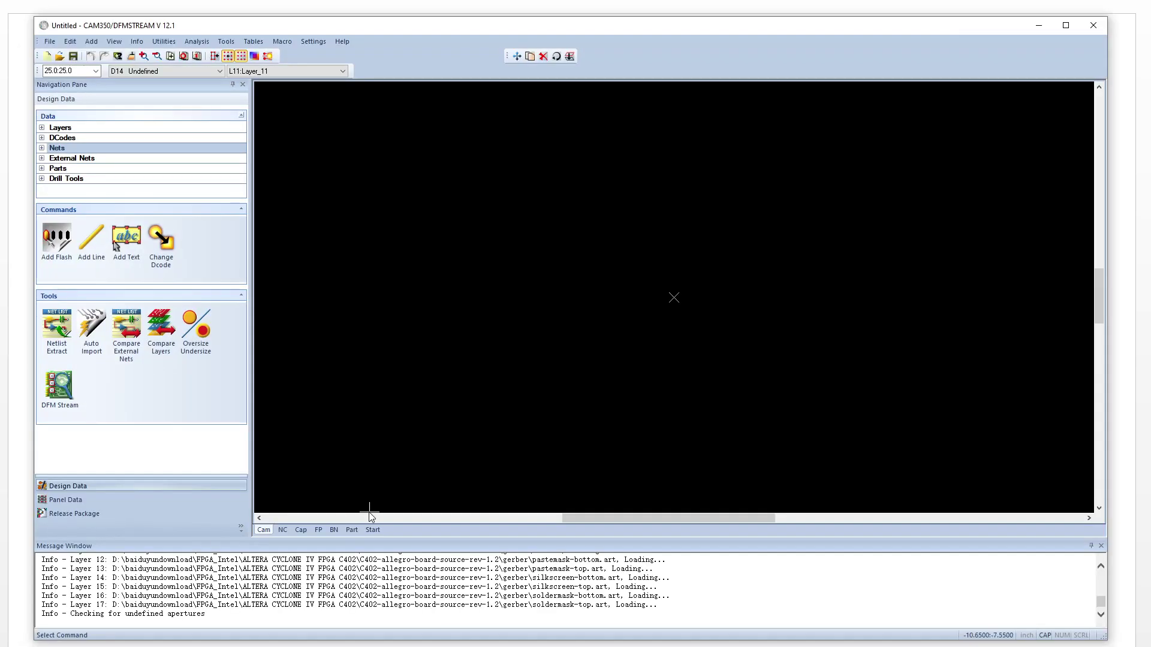
Start File > Import > AutoImport on the gerber folder to list its detected files
{"action": "left_click", "coordinate": [50, 42]}
{"action": "mouse_move", "coordinate": [98, 122]}
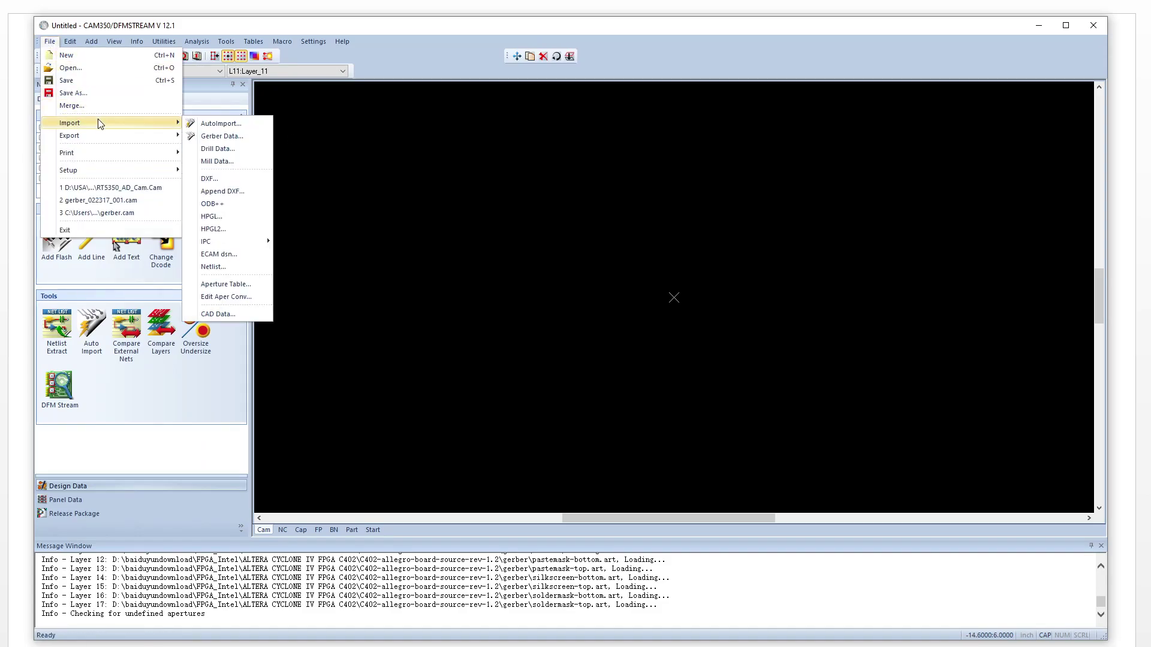
{"action": "left_click", "coordinate": [219, 124]}
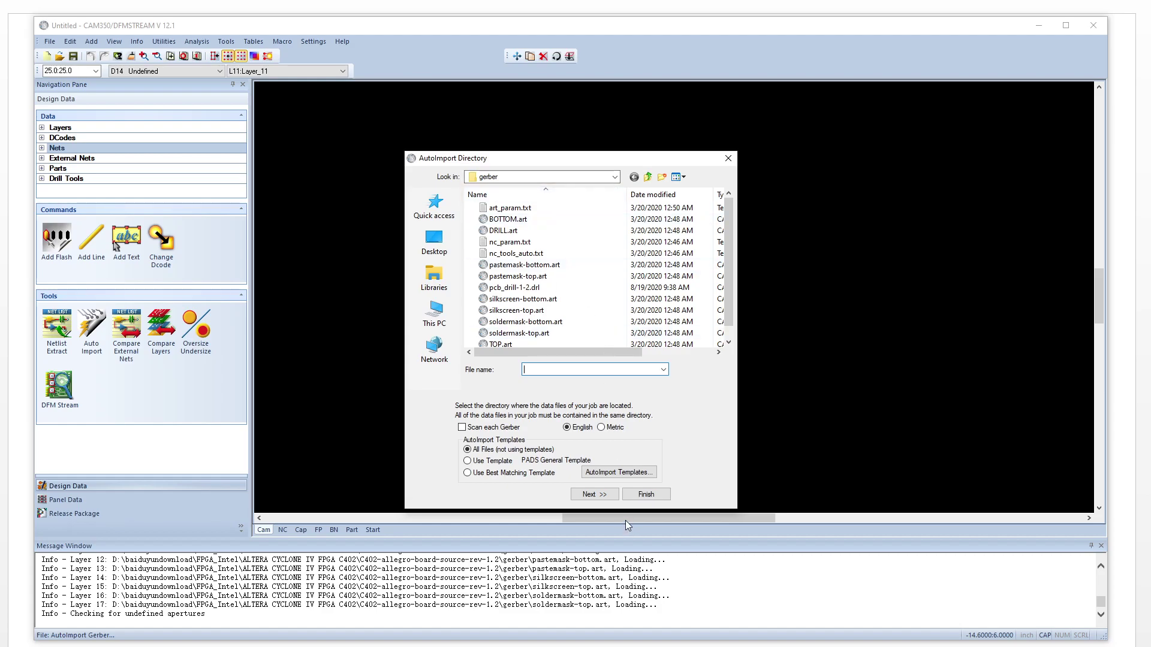
{"action": "left_click", "coordinate": [602, 495]}
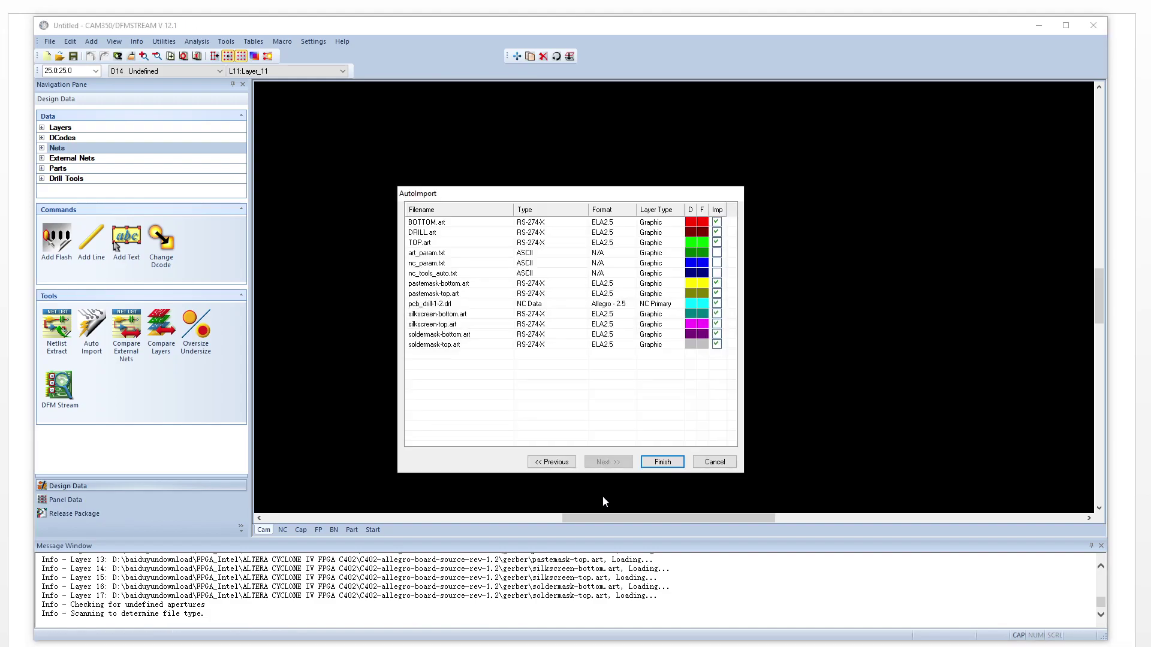
Finish AutoImport to load all gerber layers and the drill file, then expand Nets
{"action": "left_click", "coordinate": [663, 462]}
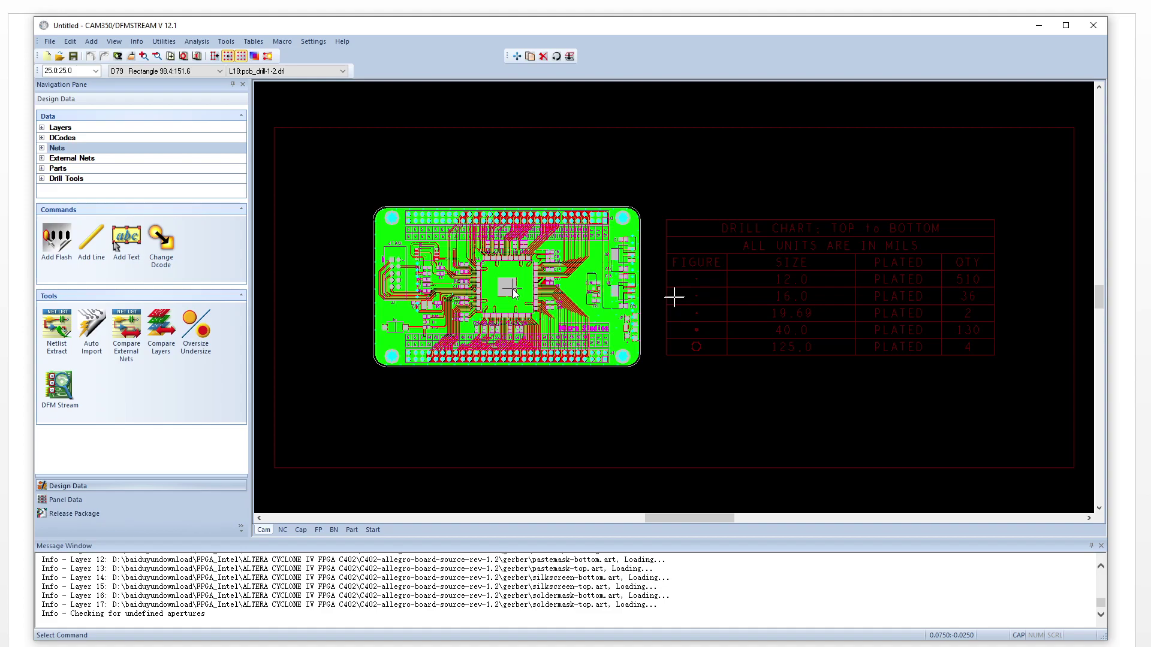
{"action": "left_click", "coordinate": [41, 148]}
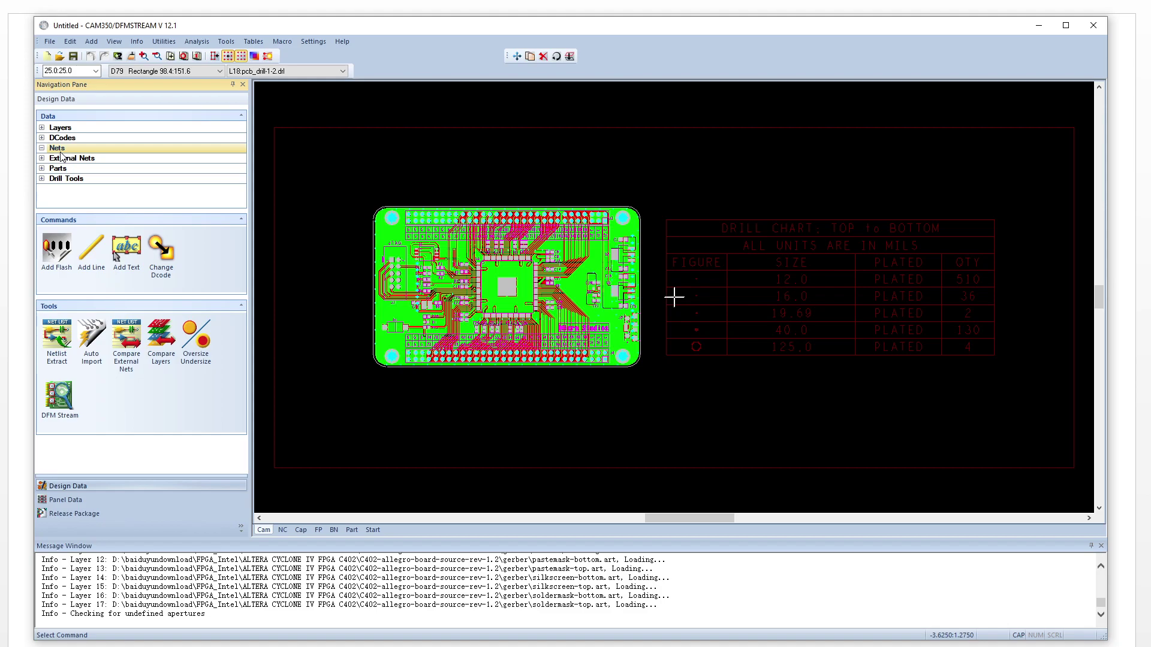
Check Info > Measure for Net-Net, then expand Layers in the Navigation Pane
{"action": "left_click", "coordinate": [138, 42]}
{"action": "mouse_move", "coordinate": [160, 81]}
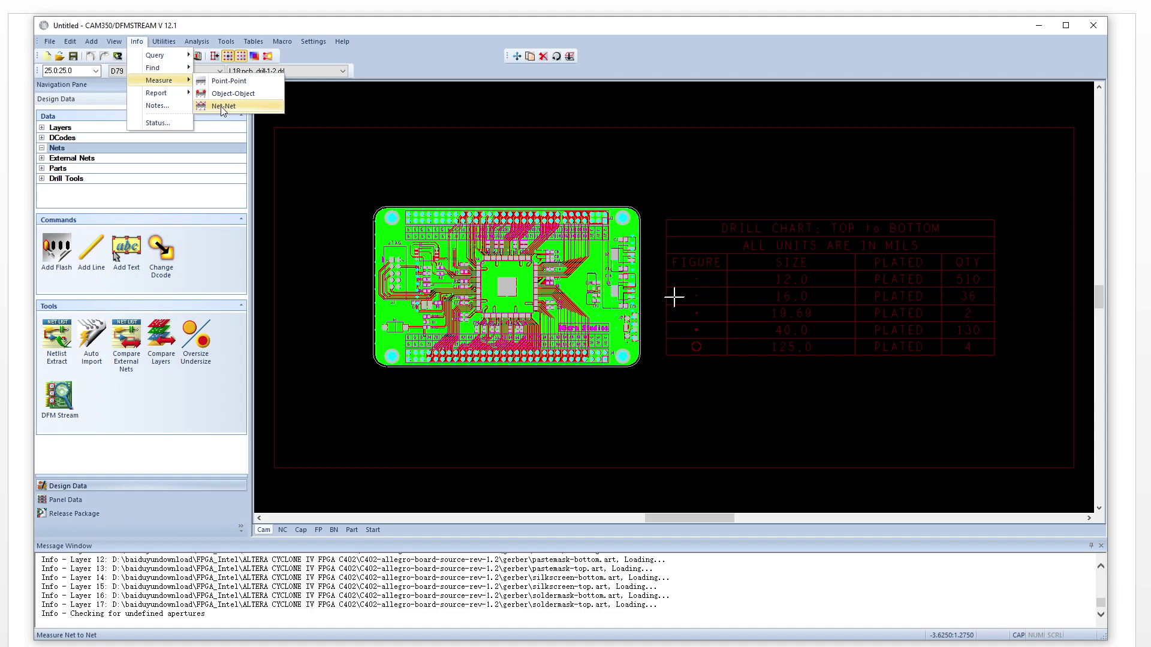
{"action": "left_click", "coordinate": [400, 56]}
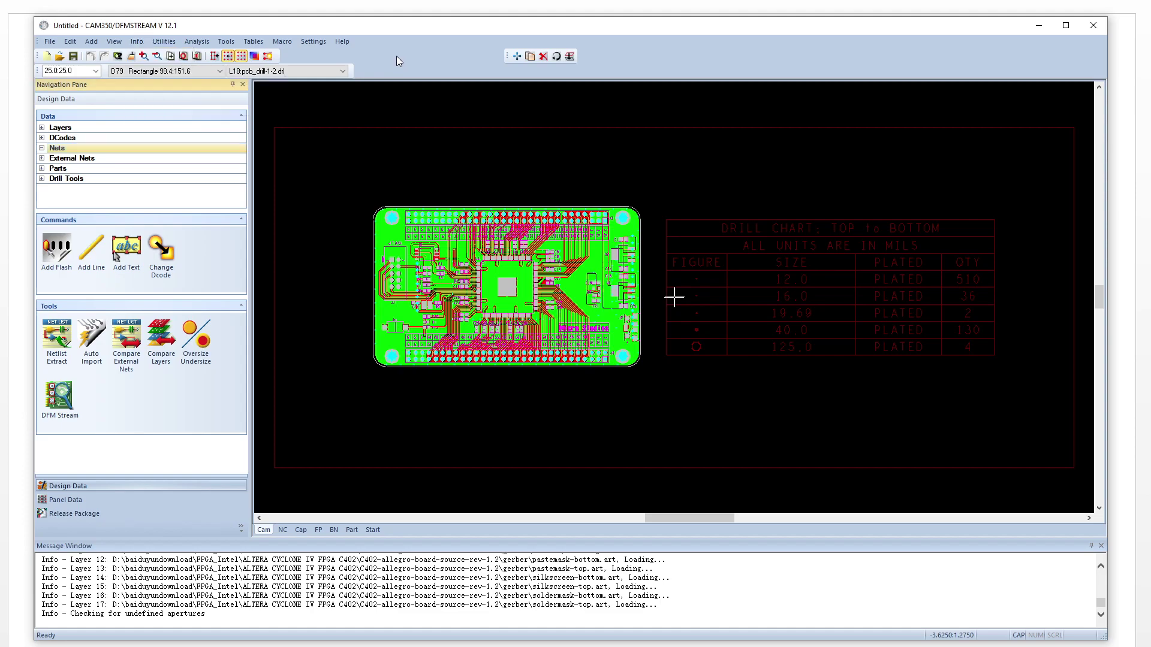
{"action": "left_click", "coordinate": [42, 129]}
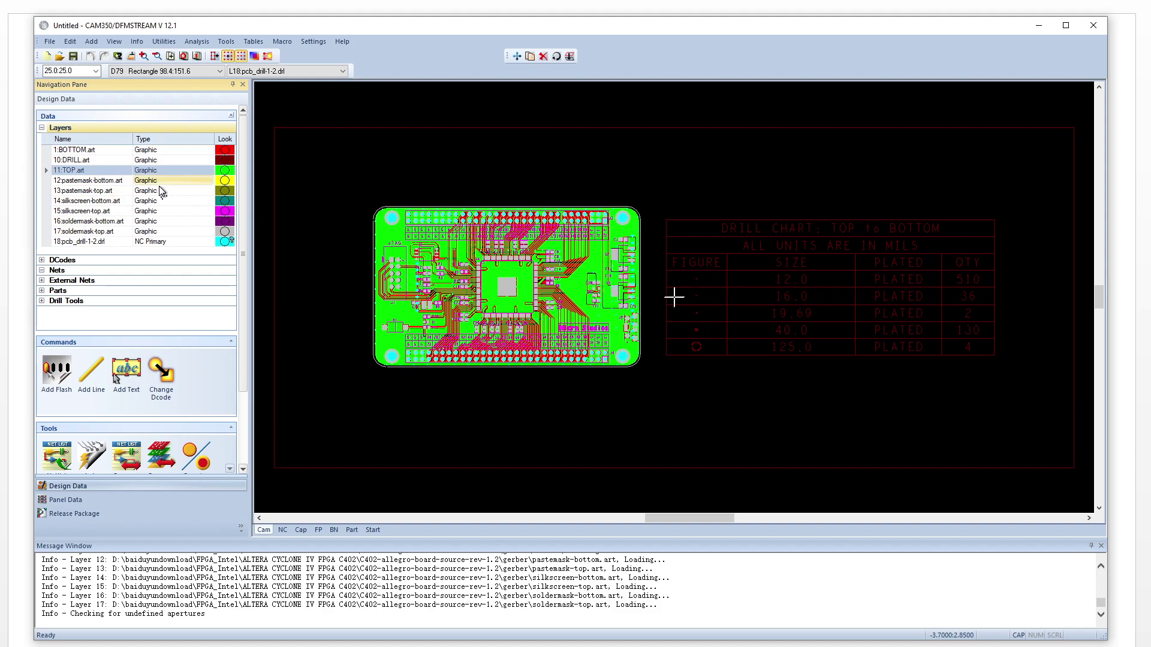
{"action": "mouse_move", "coordinate": [162, 161]}
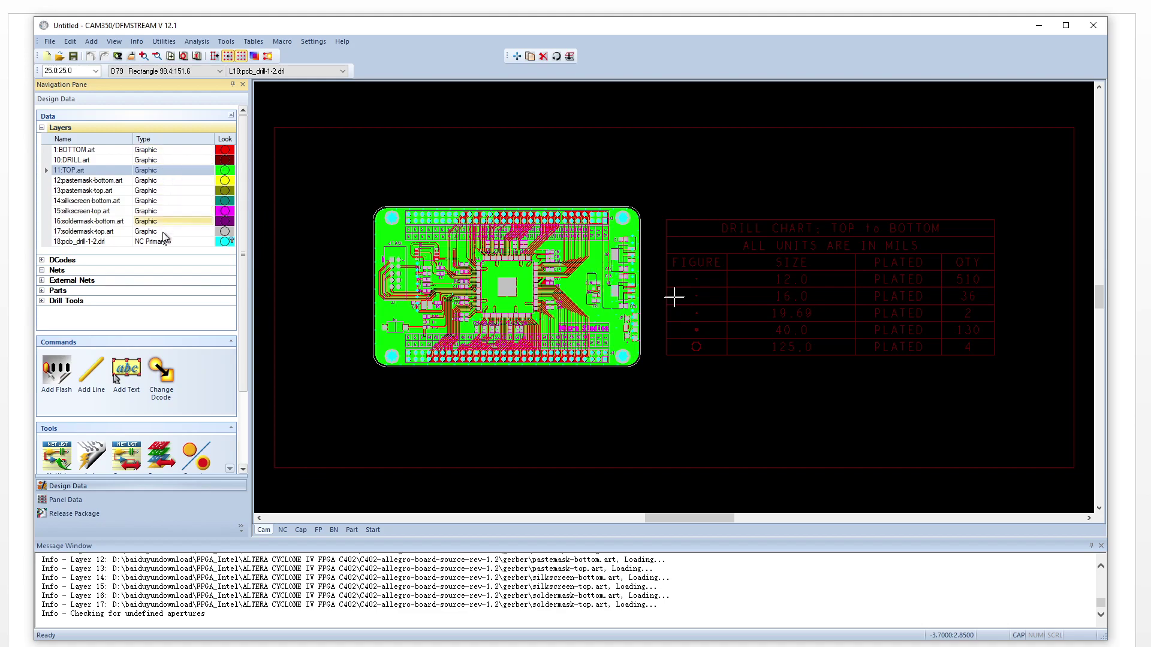
In the Layer Table, set BOTTOM.art to Bottom and TOP.art to Top, leaving DRILL.art Graphic
{"action": "left_click", "coordinate": [253, 41]}
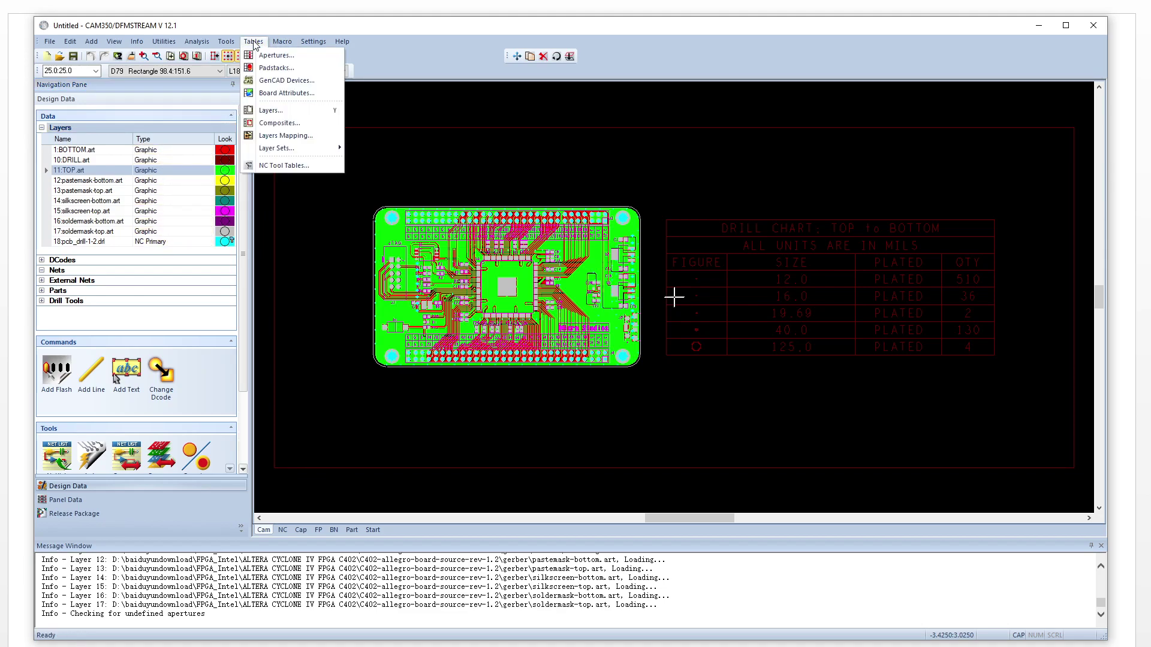
{"action": "left_click", "coordinate": [279, 111]}
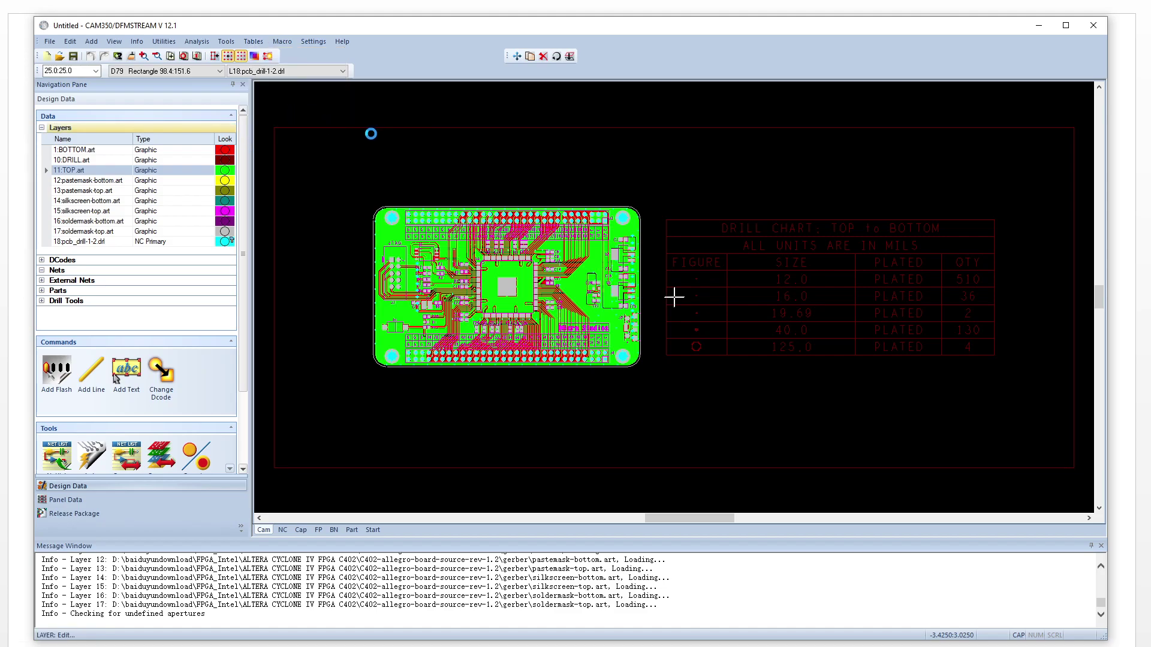
{"action": "left_click_drag", "start_coordinate": [393, 228], "coordinate": [579, 145]}
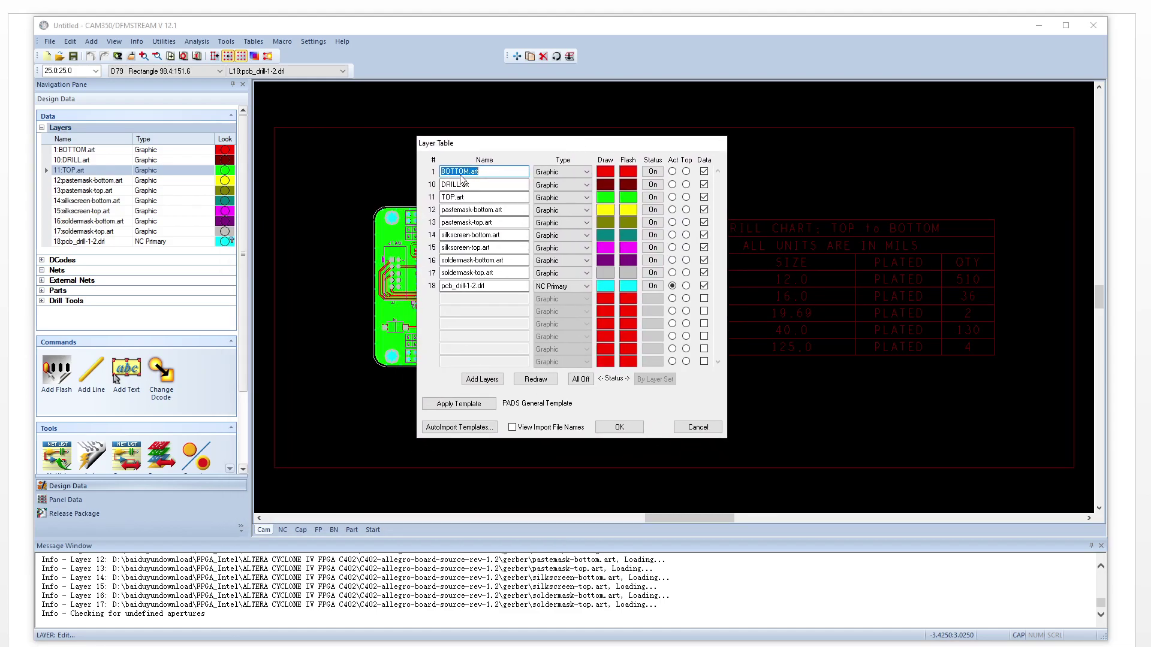
{"action": "left_click", "coordinate": [561, 172]}
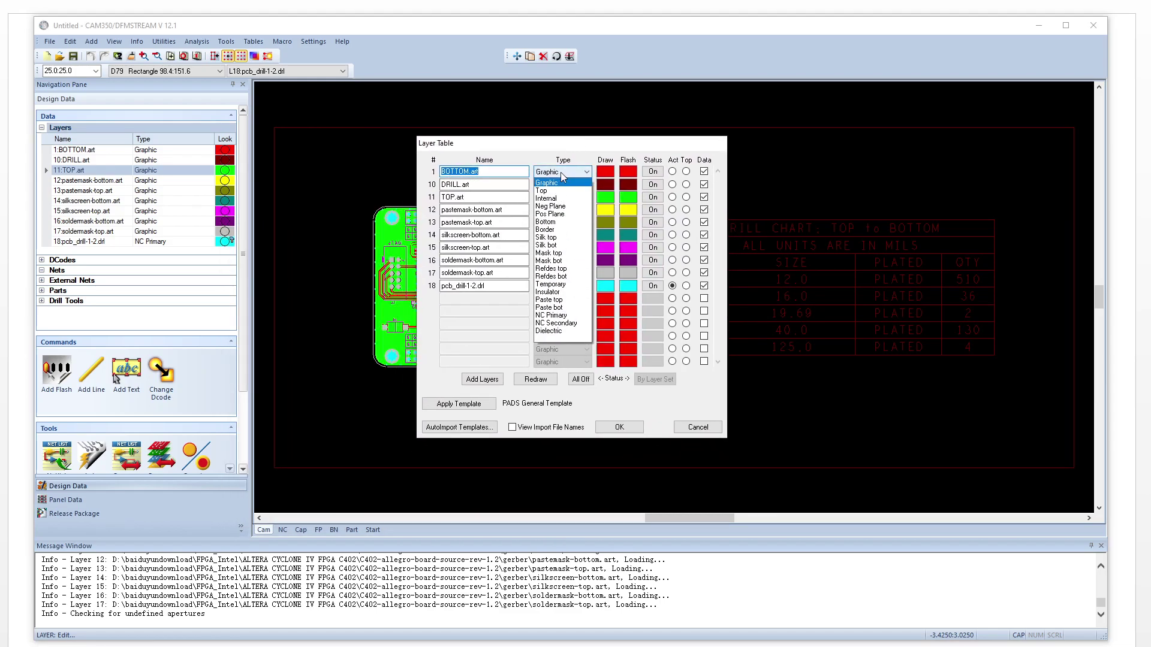
{"action": "left_click", "coordinate": [555, 222]}
{"action": "left_click", "coordinate": [470, 185]}
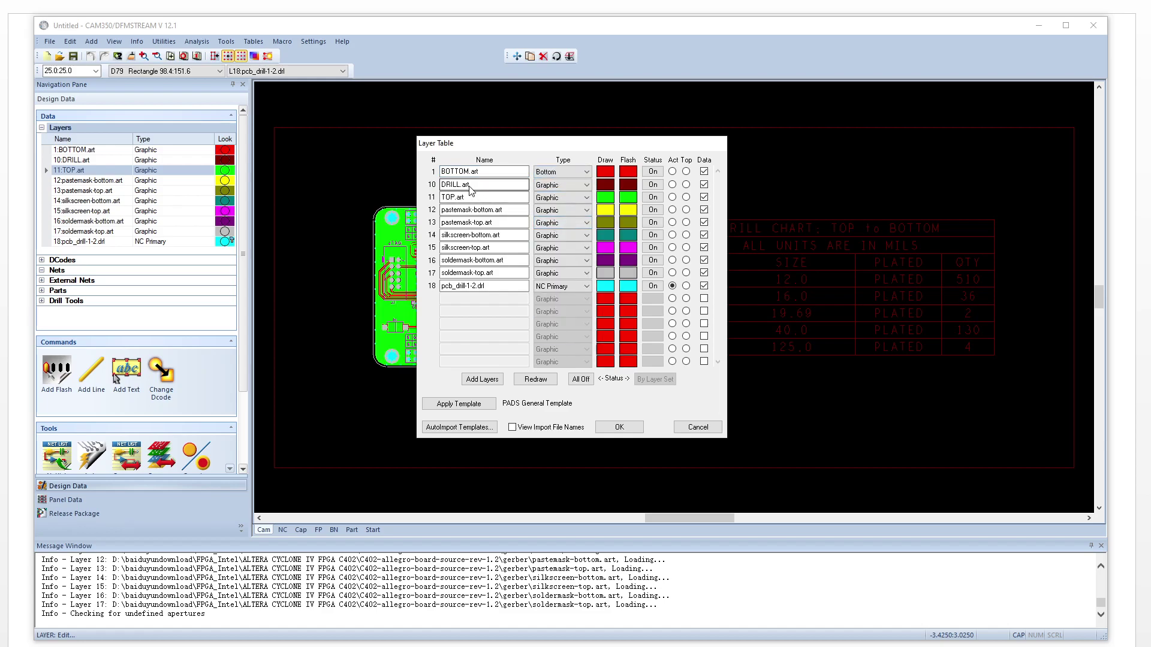
{"action": "left_click", "coordinate": [561, 191]}
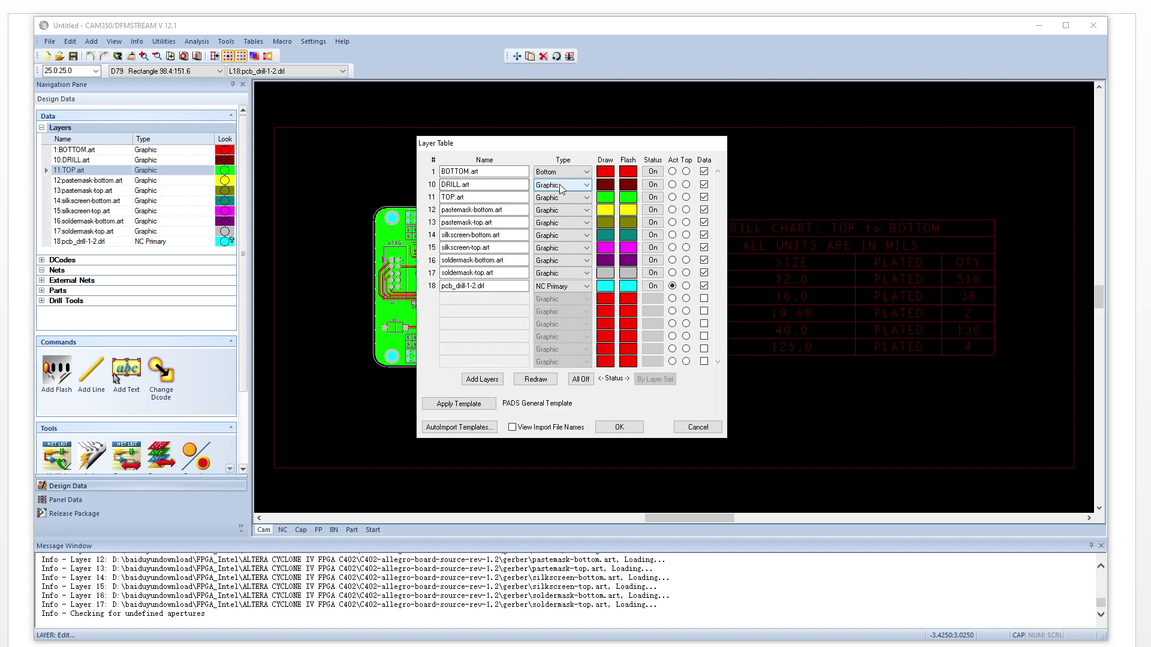
{"action": "left_click", "coordinate": [470, 199]}
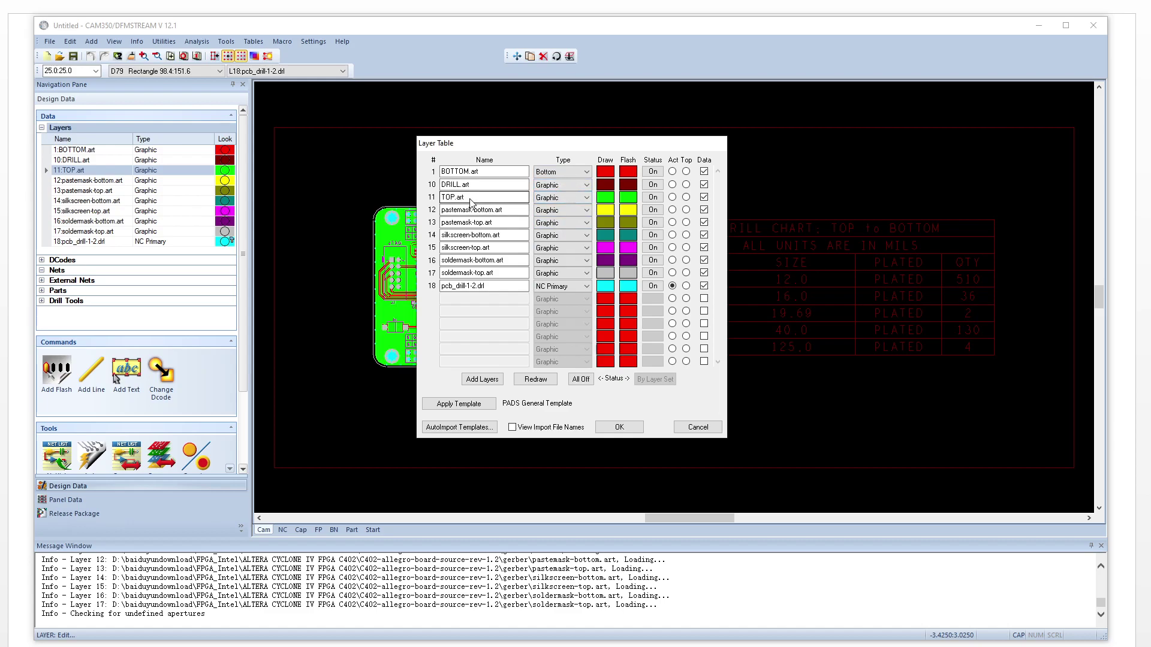
{"action": "left_click", "coordinate": [543, 200]}
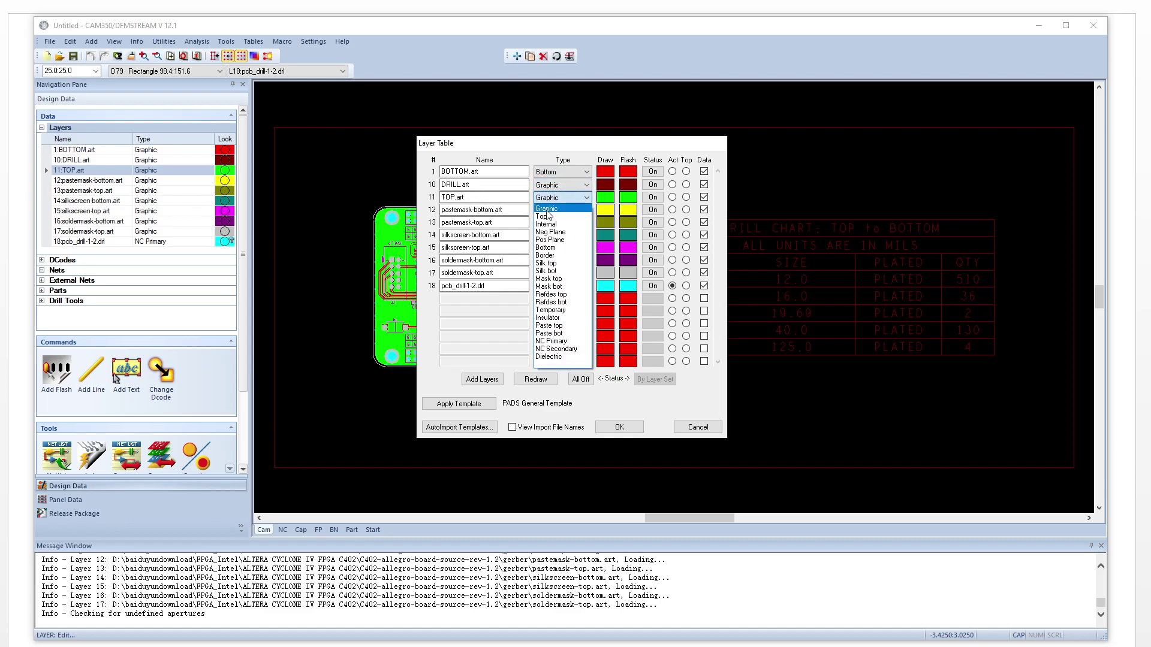
{"action": "left_click", "coordinate": [549, 217]}
Type the pastemask layers as Paste bot/top and silkscreen layers as Silk bot/top
{"action": "left_click", "coordinate": [478, 211]}
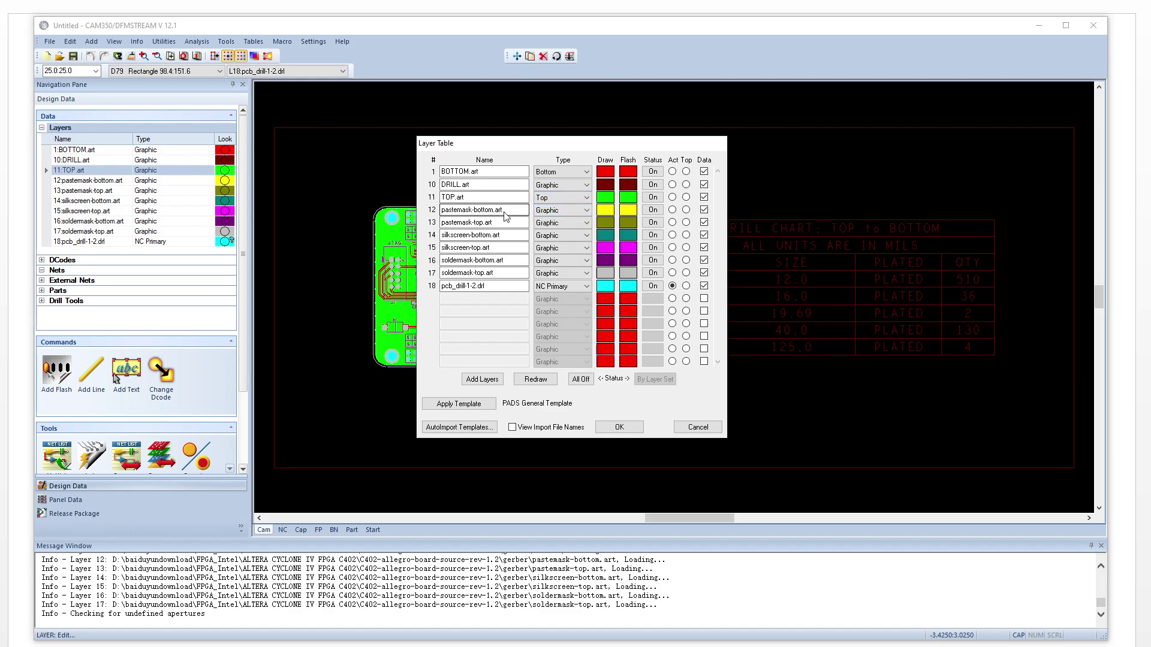
{"action": "left_click", "coordinate": [561, 210]}
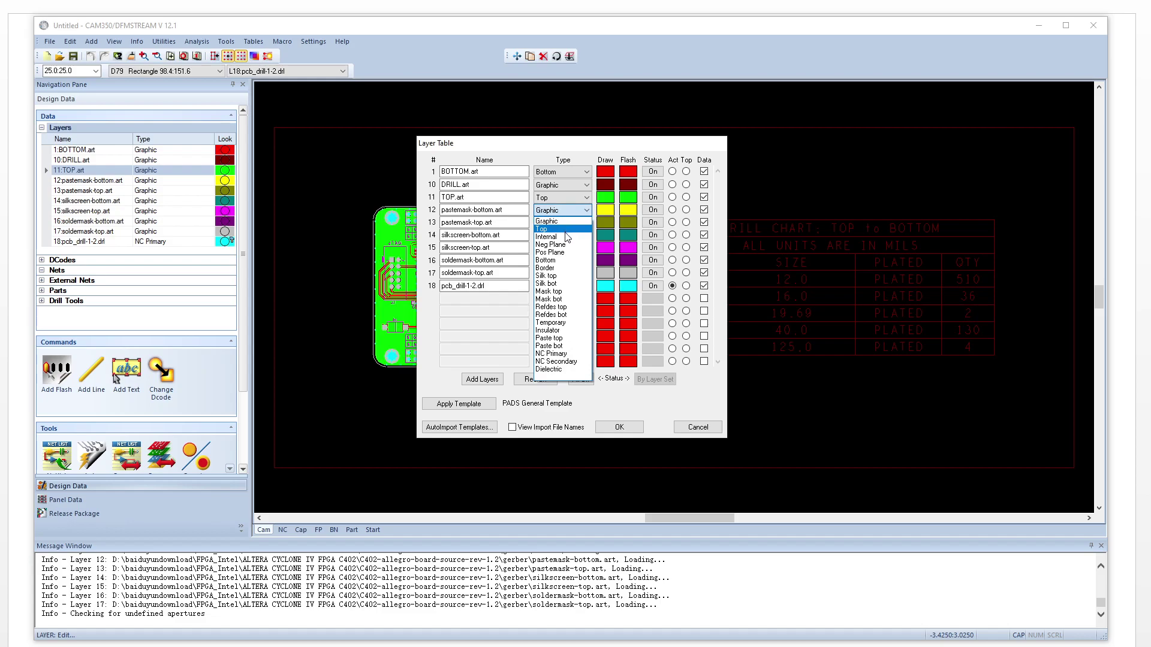
{"action": "left_click", "coordinate": [573, 346]}
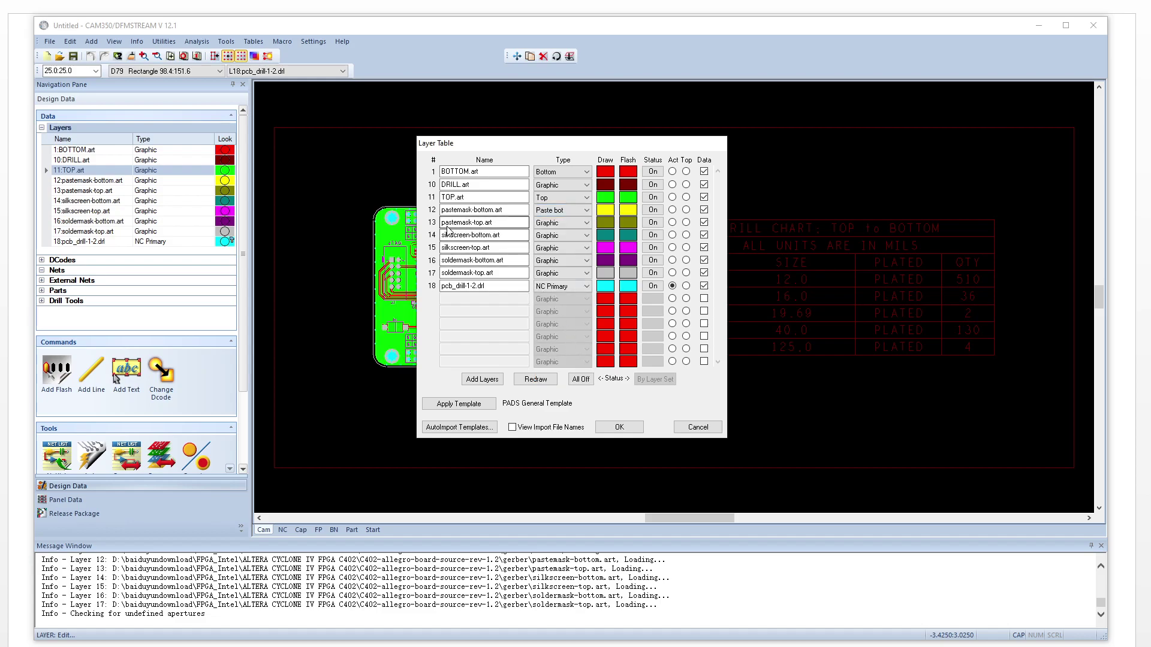
{"action": "left_click", "coordinate": [560, 223]}
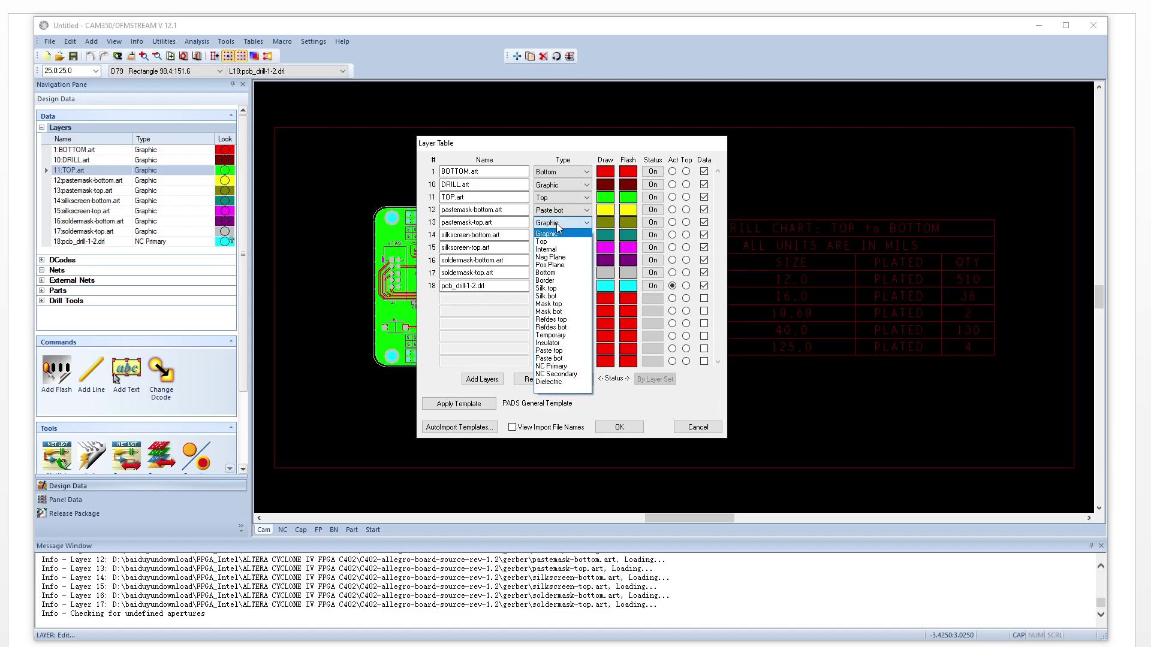
{"action": "left_click", "coordinate": [566, 351]}
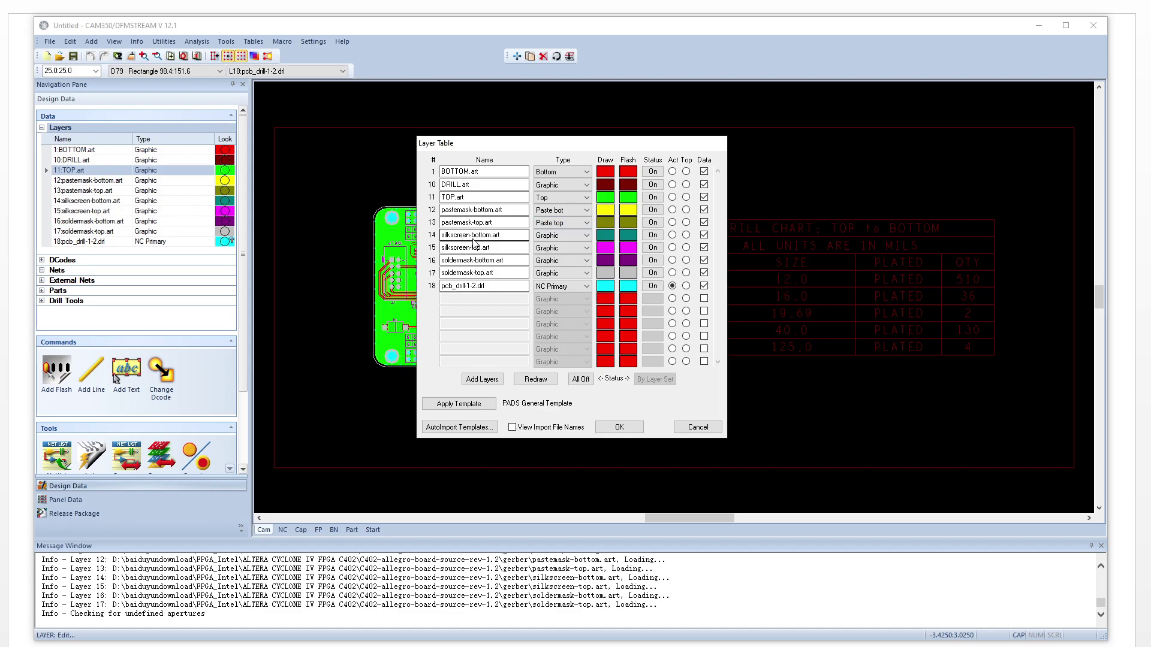
{"action": "left_click", "coordinate": [561, 236]}
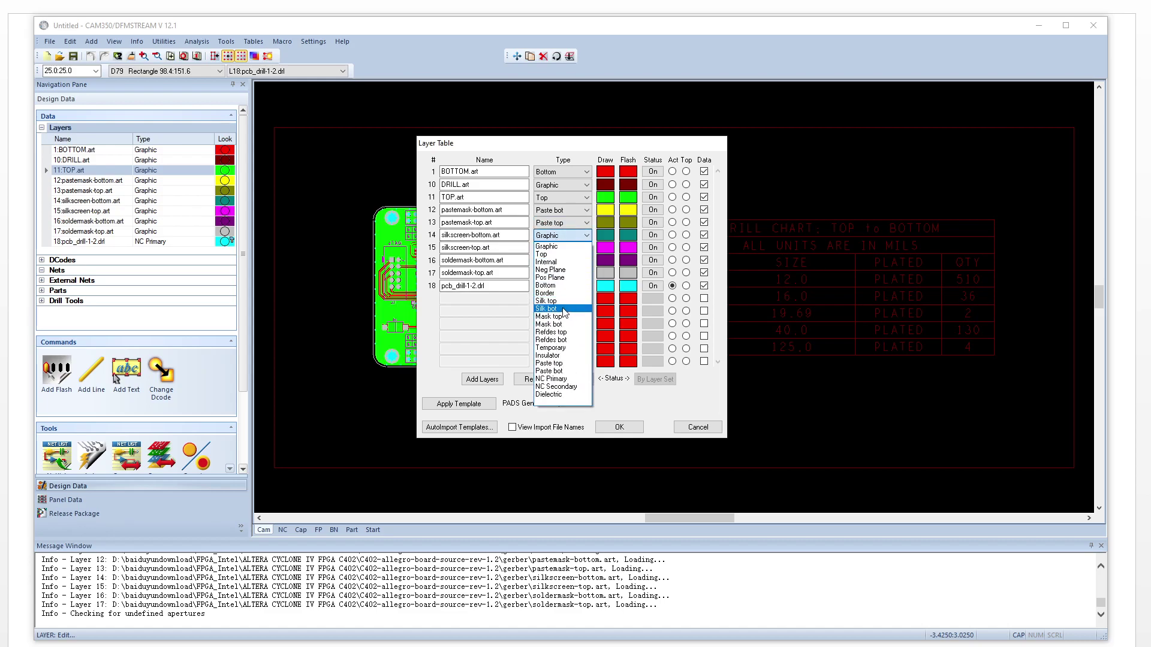
{"action": "left_click", "coordinate": [563, 309]}
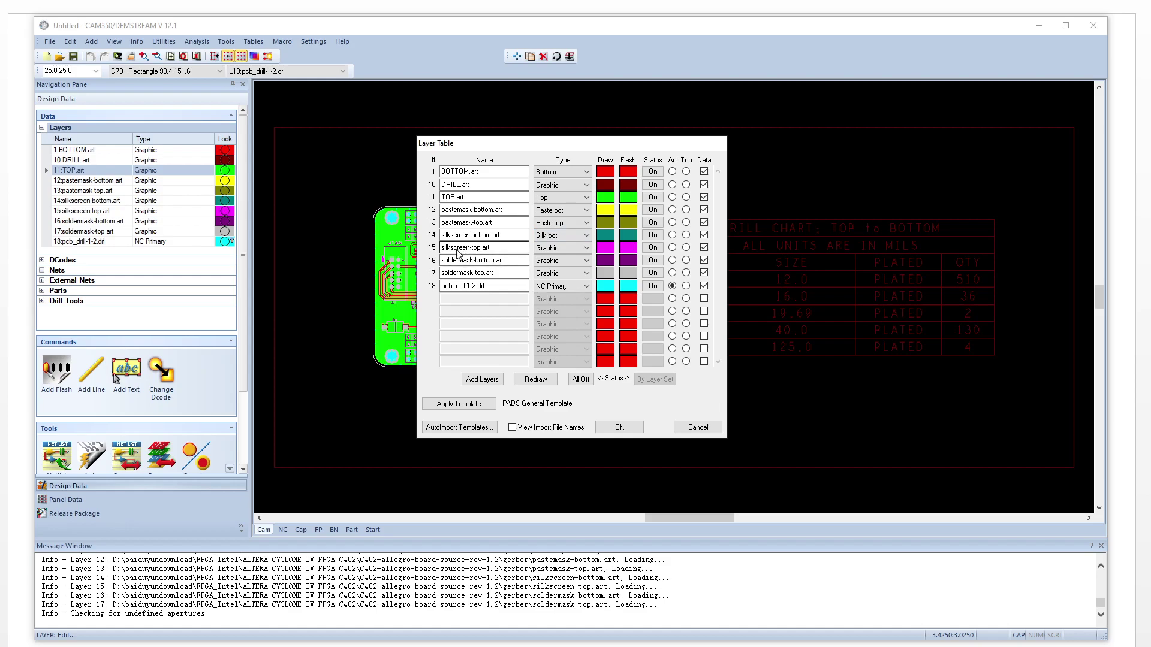
{"action": "left_click", "coordinate": [561, 248]}
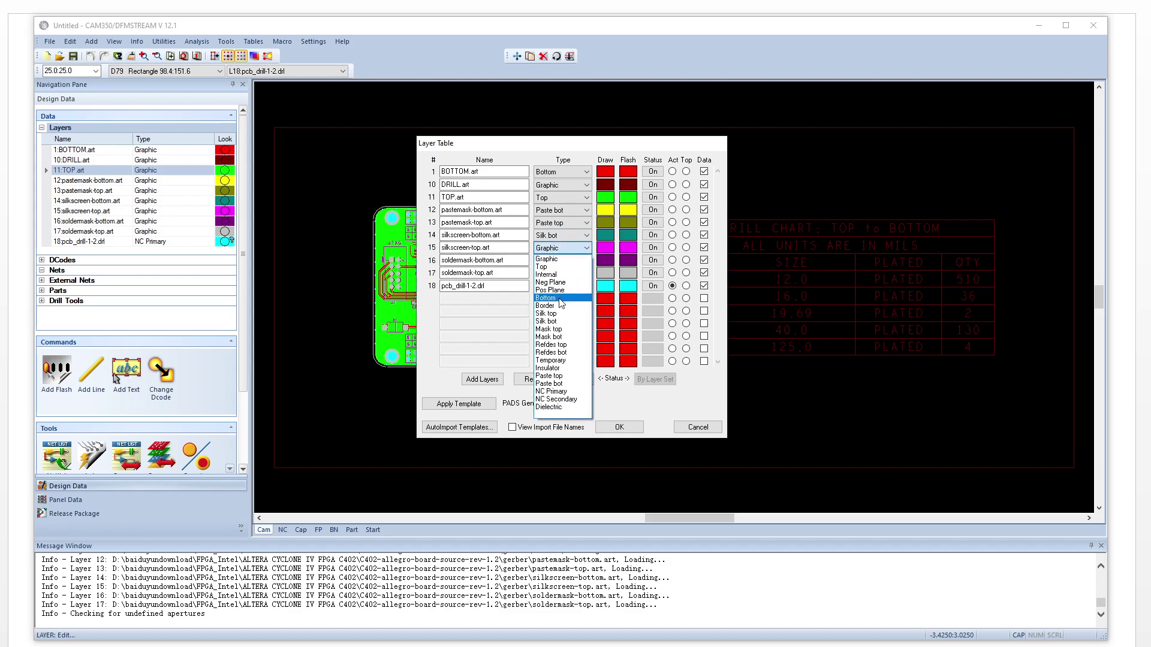
{"action": "left_click", "coordinate": [547, 313]}
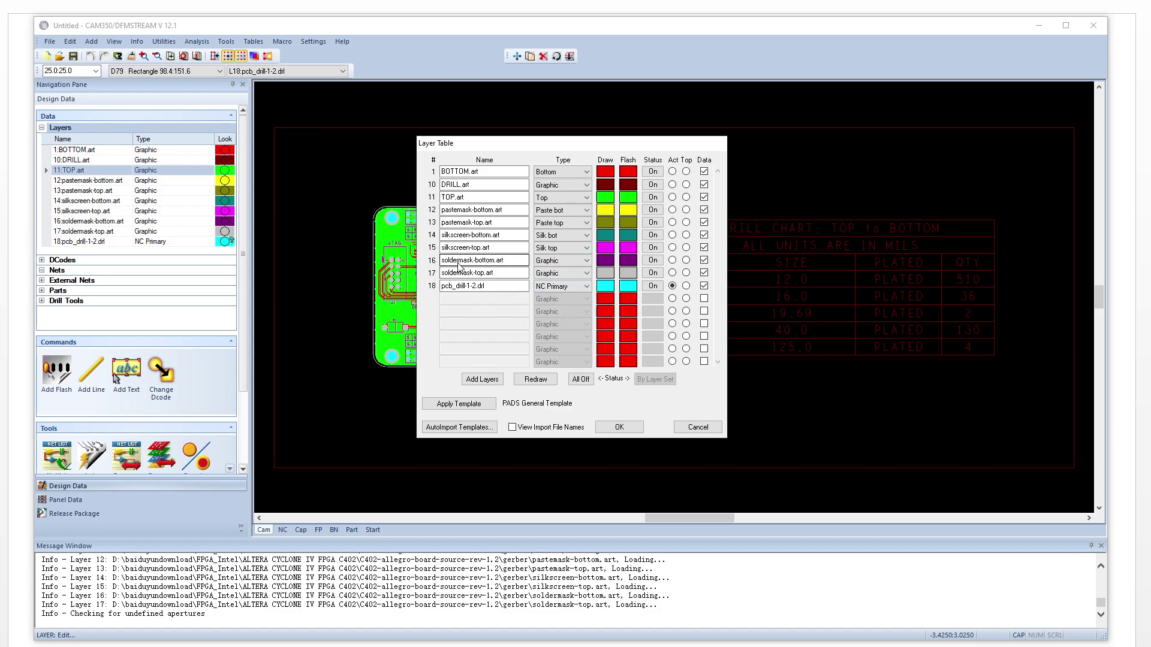
Set soldermask-bottom and soldermask-top to Mask bot and Mask top, redraw, and confirm
{"action": "left_click", "coordinate": [549, 261]}
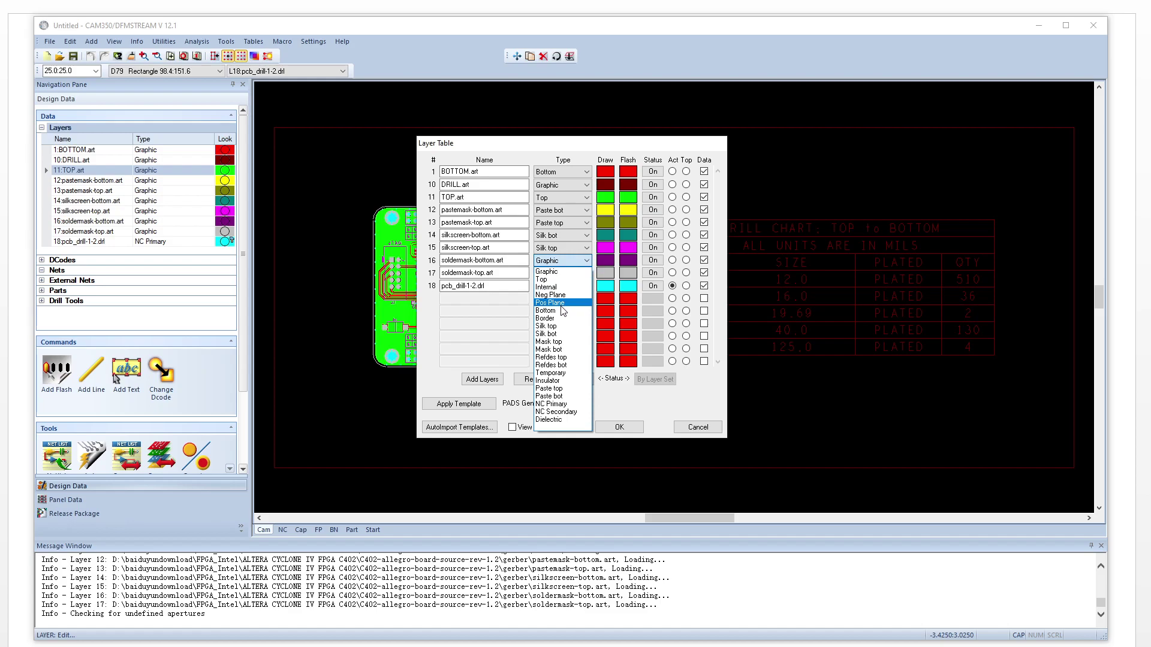
{"action": "left_click", "coordinate": [562, 350]}
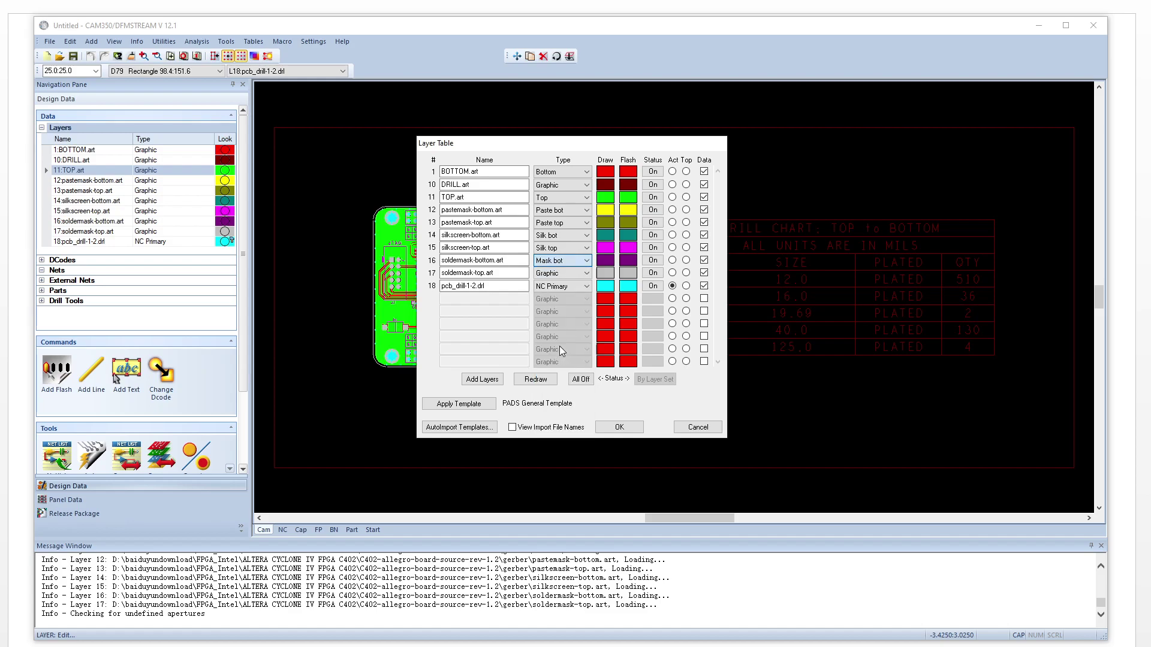
{"action": "left_click", "coordinate": [550, 277]}
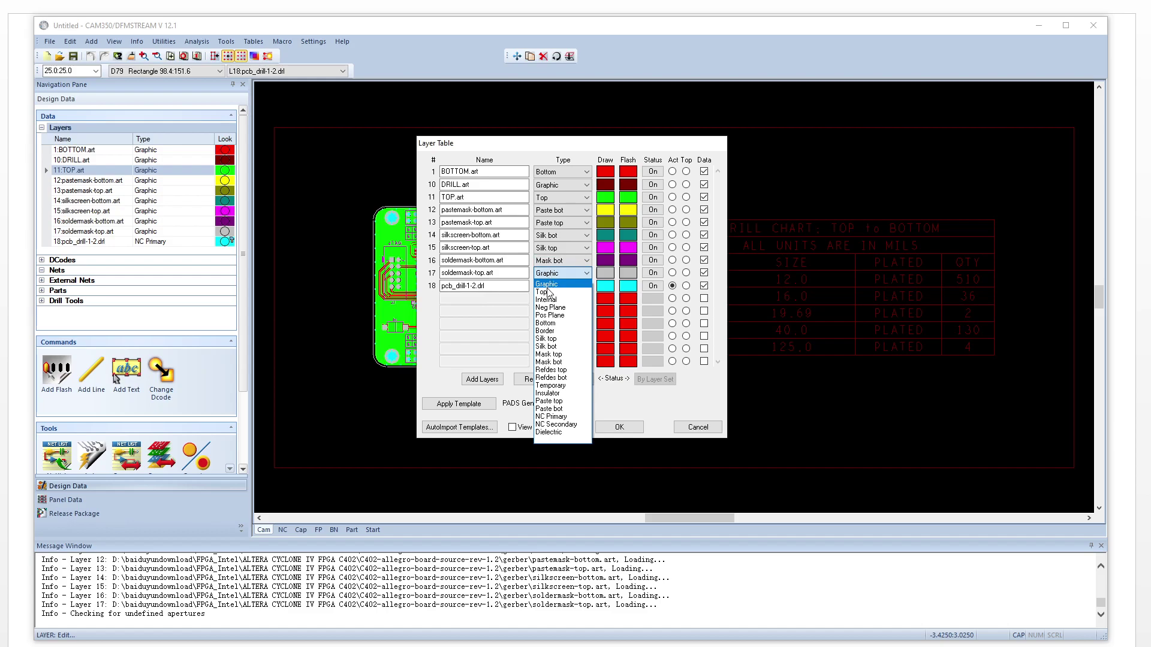
{"action": "left_click", "coordinate": [568, 355]}
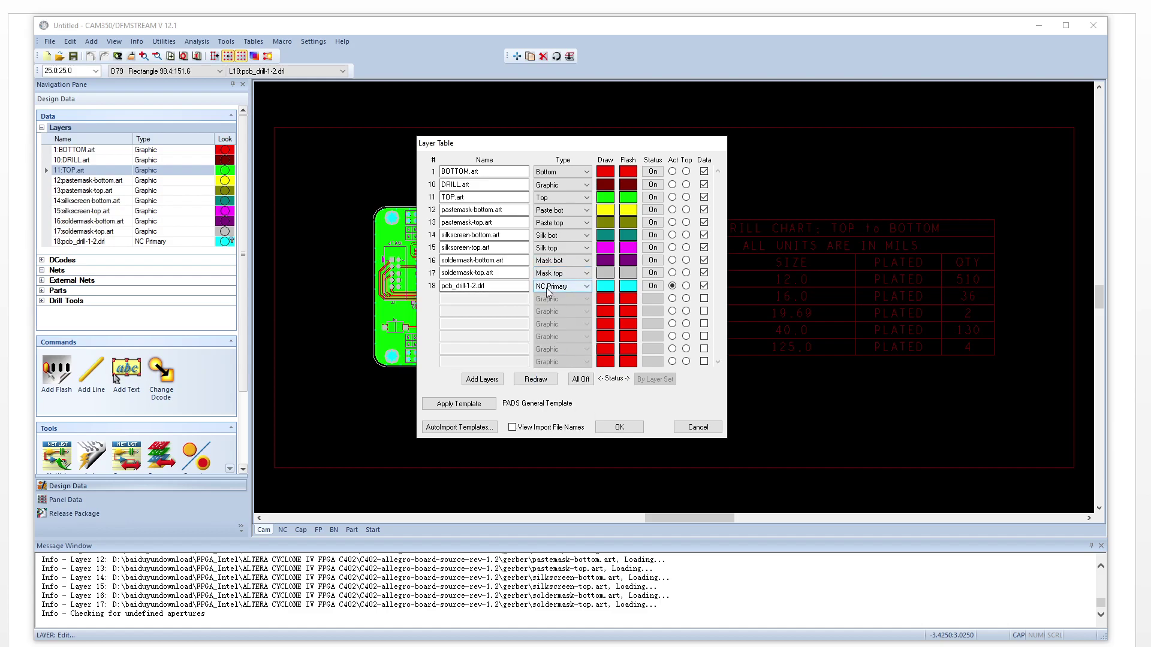
{"action": "left_click", "coordinate": [535, 379]}
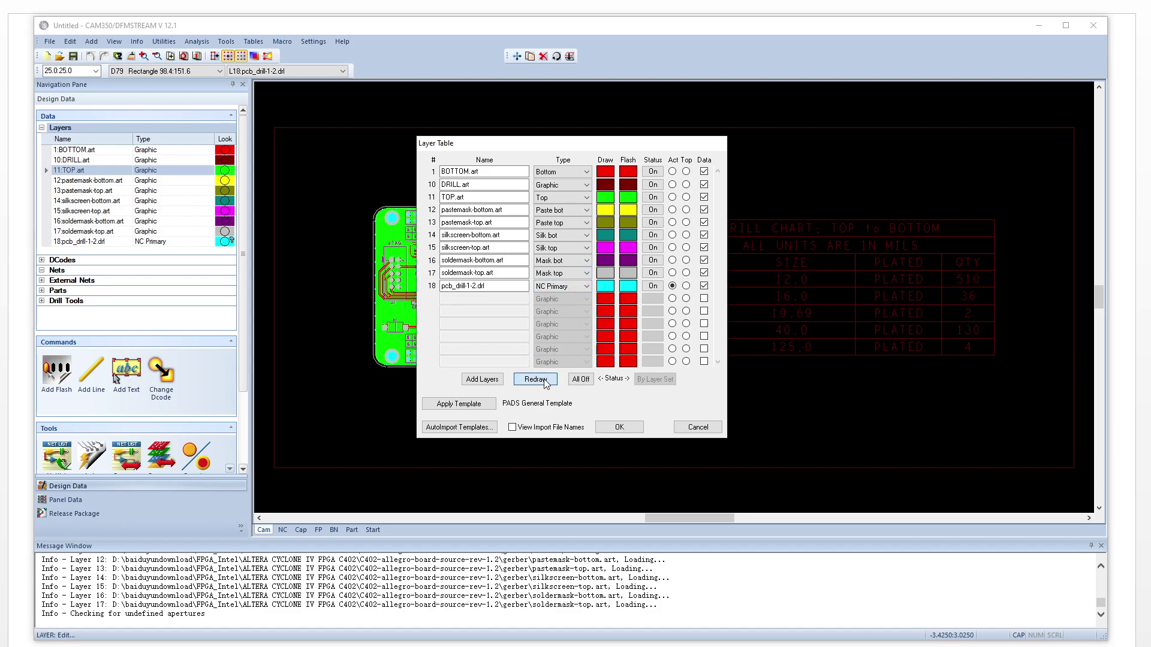
{"action": "left_click", "coordinate": [627, 427]}
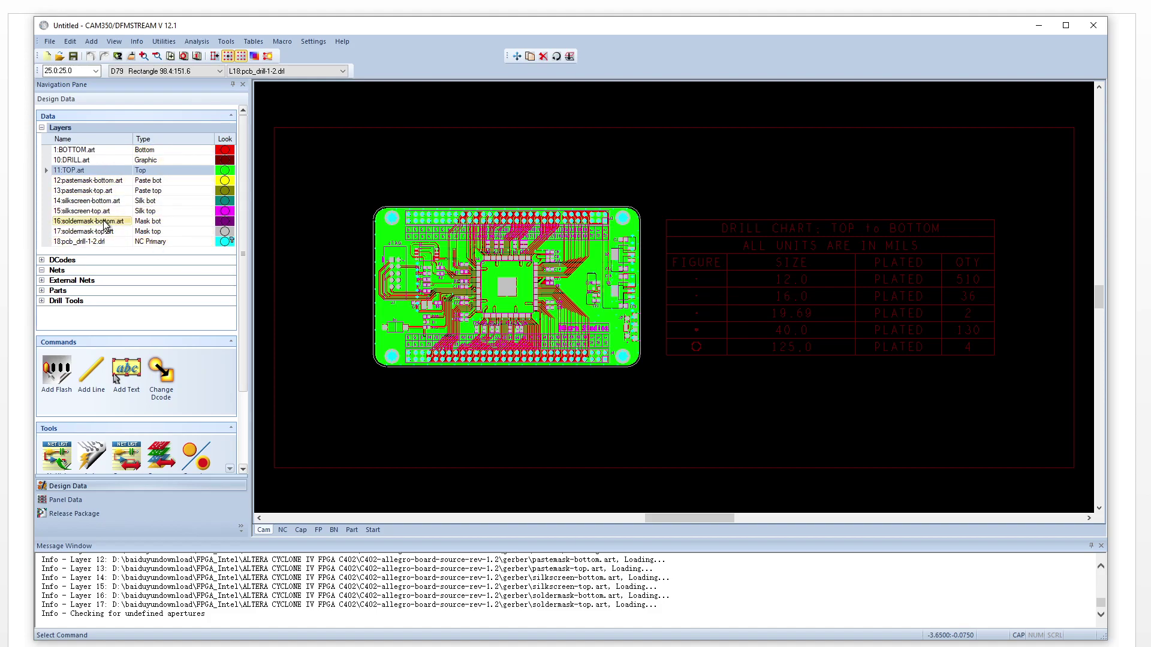
Run Utilities > Netlist Extract with its default parameters
{"action": "left_click", "coordinate": [57, 271]}
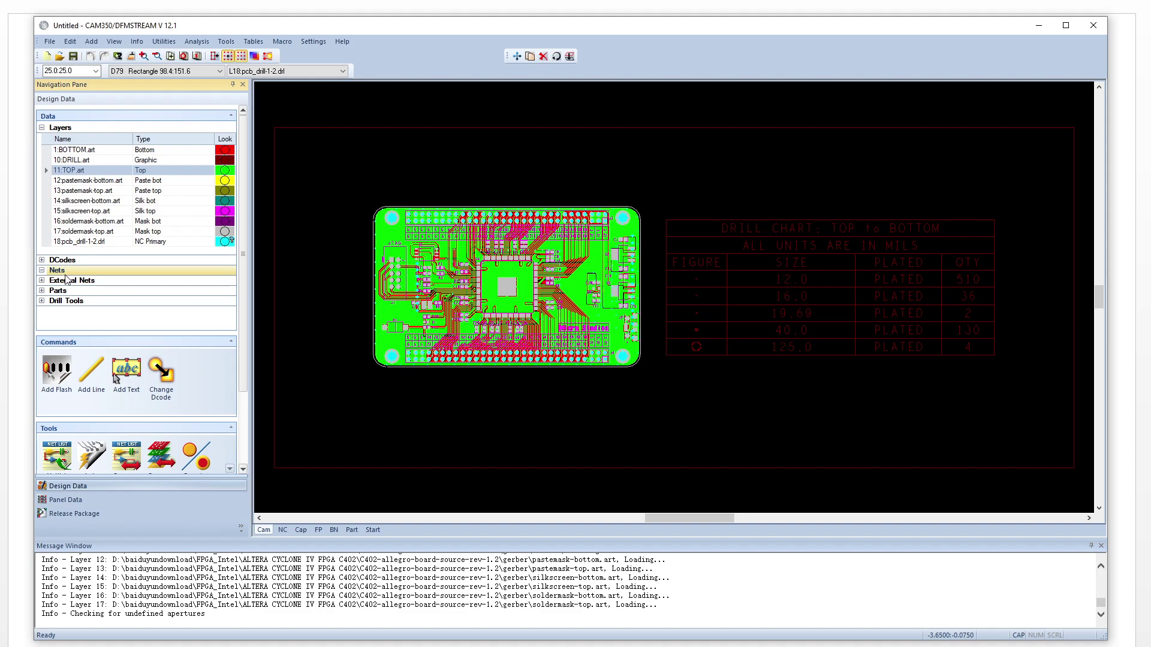
{"action": "left_click", "coordinate": [163, 41]}
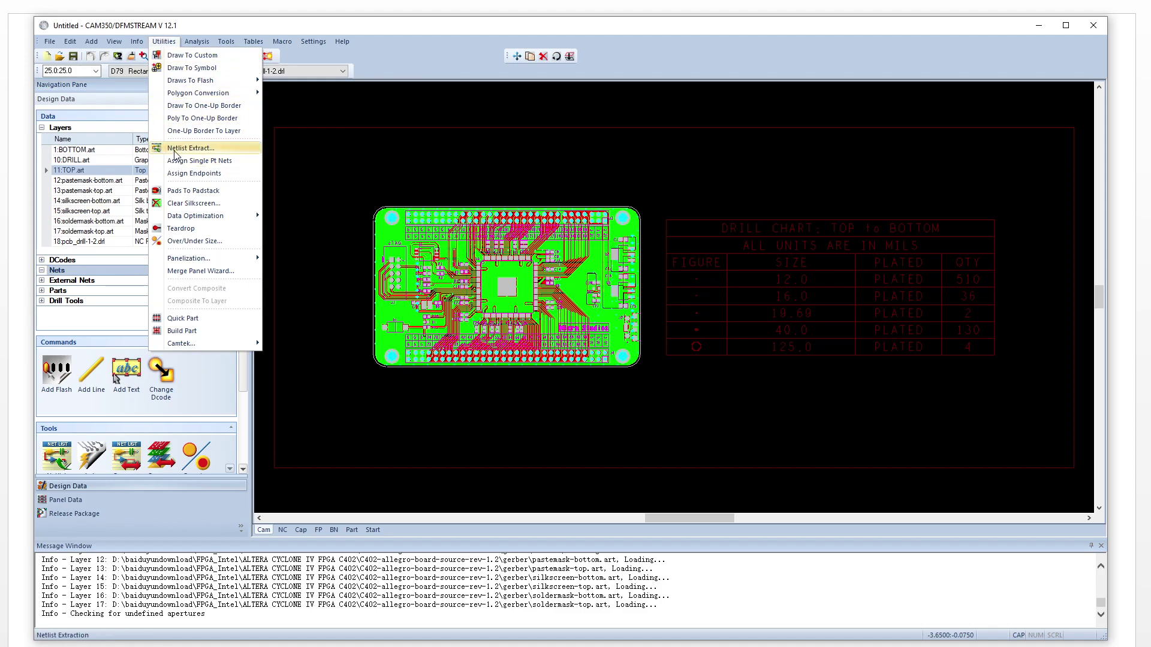
{"action": "left_click", "coordinate": [209, 151]}
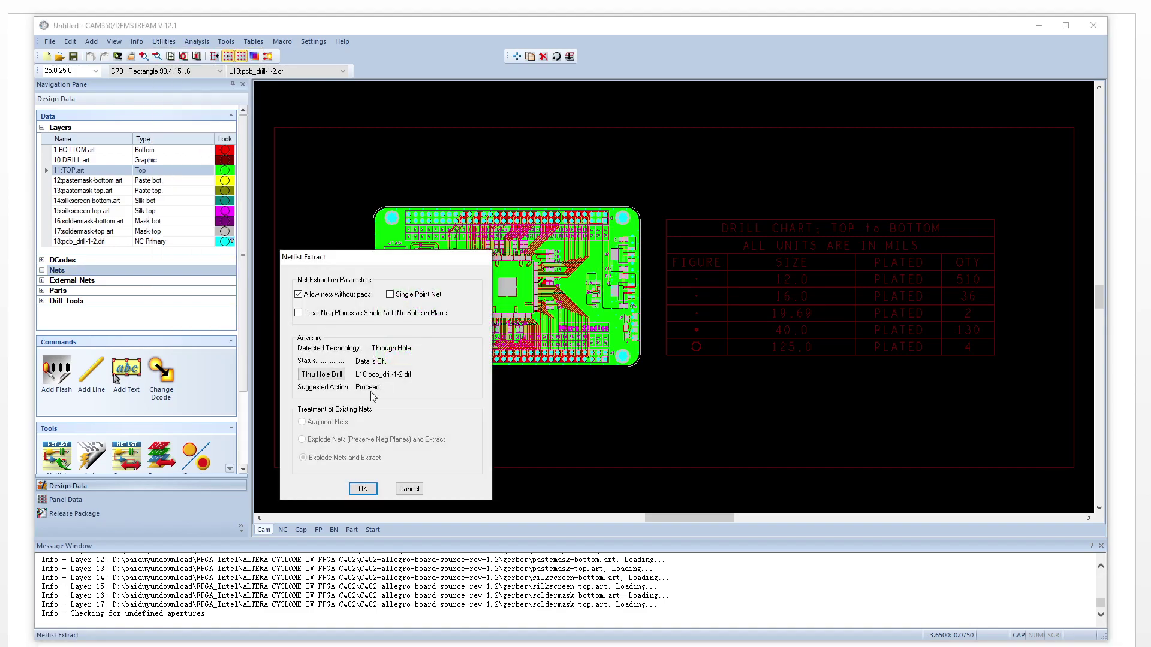
{"action": "left_click", "coordinate": [363, 489]}
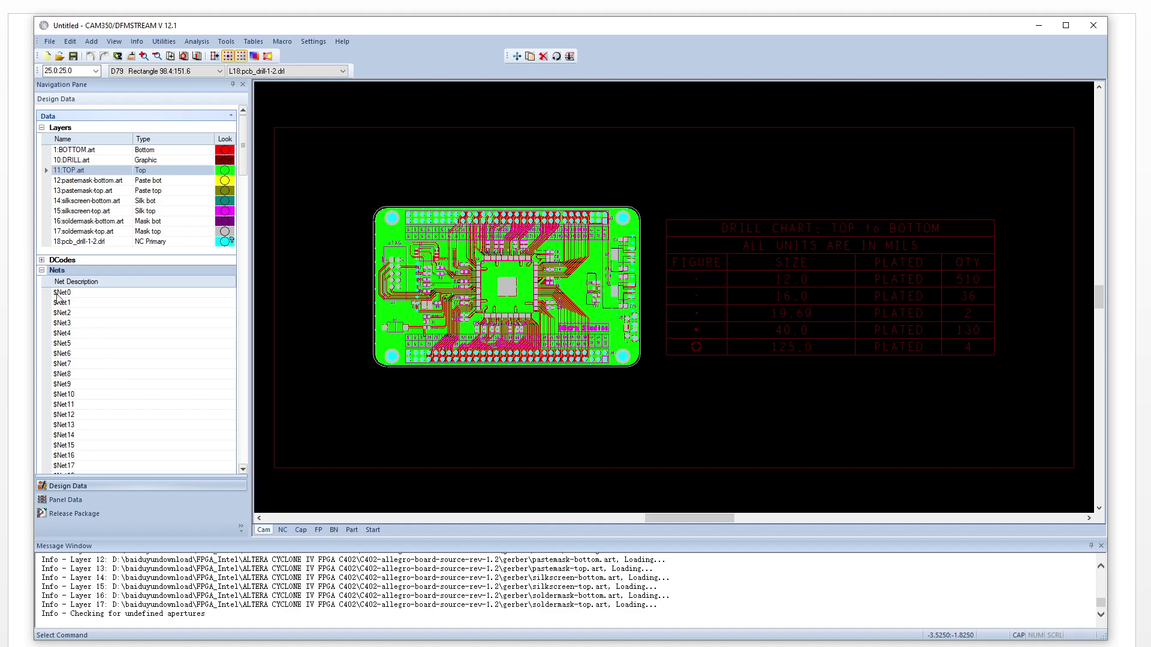
Highlight $Net0, $Net1 and $Net2 on the bottom copper, zoomed in beside the pin header
{"action": "left_click", "coordinate": [90, 294]}
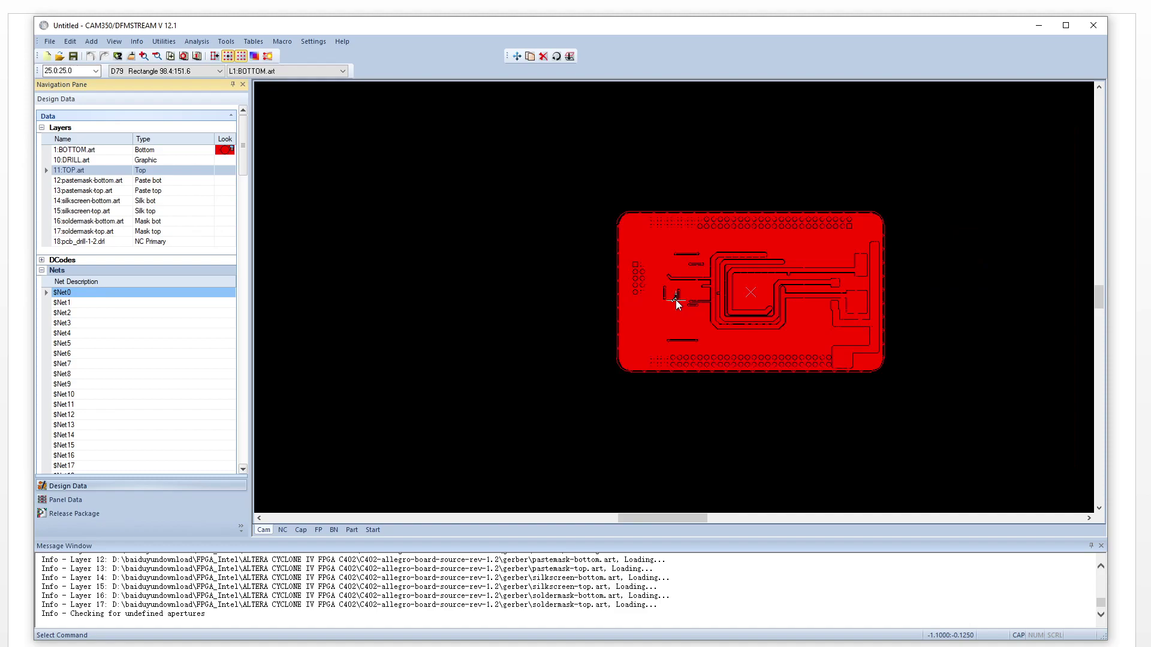
{"action": "scroll", "coordinate": [676, 302], "scroll_direction": "up", "scroll_amount": 6}
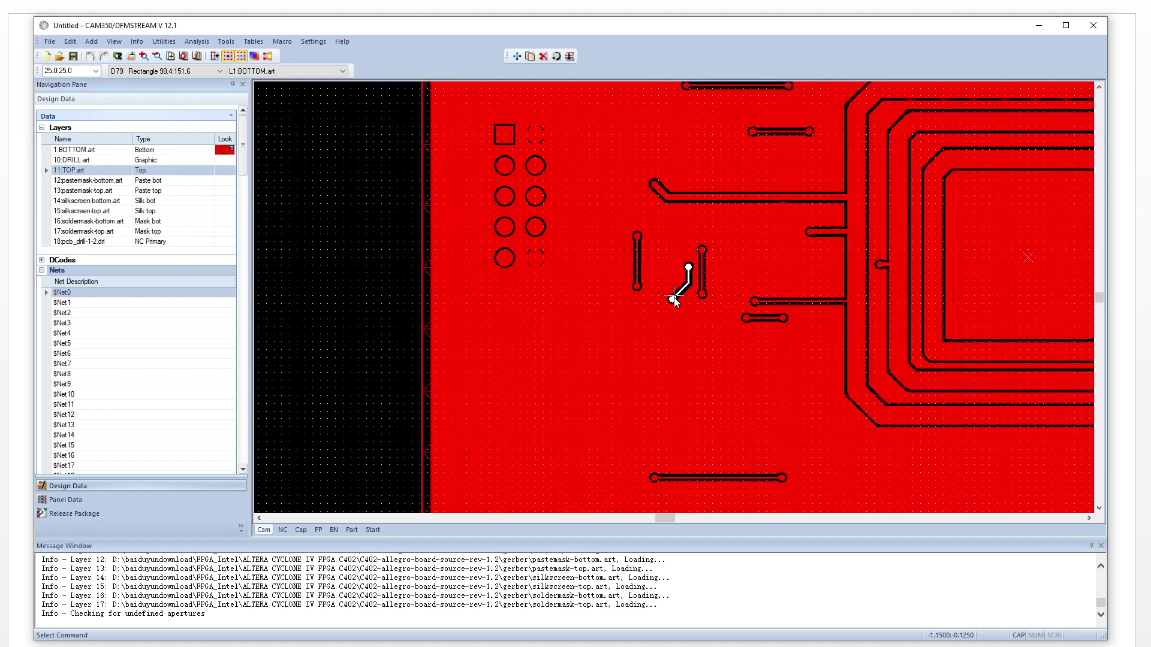
{"action": "left_click", "coordinate": [74, 304]}
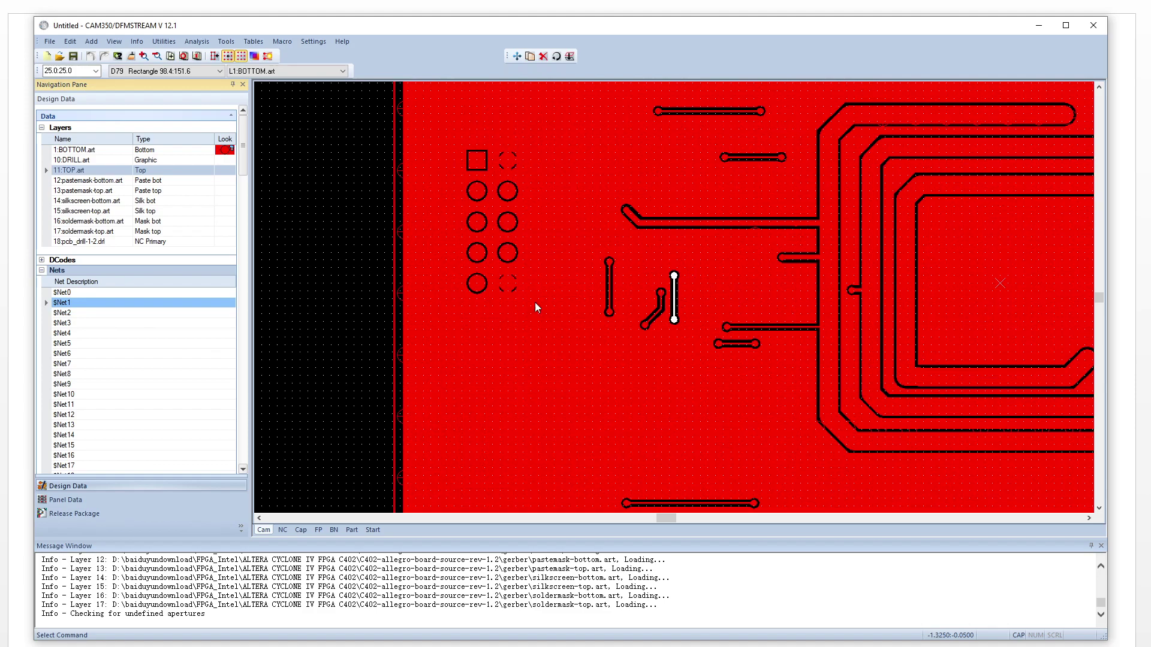
{"action": "left_click", "coordinate": [93, 314]}
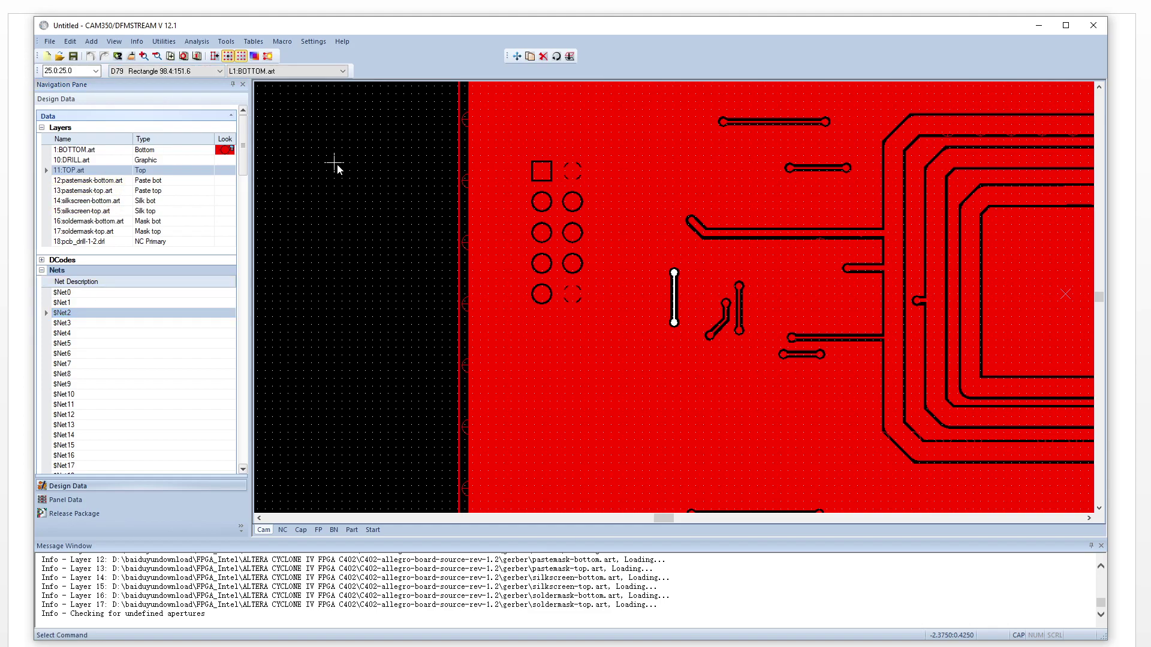
{"action": "left_click", "coordinate": [136, 44]}
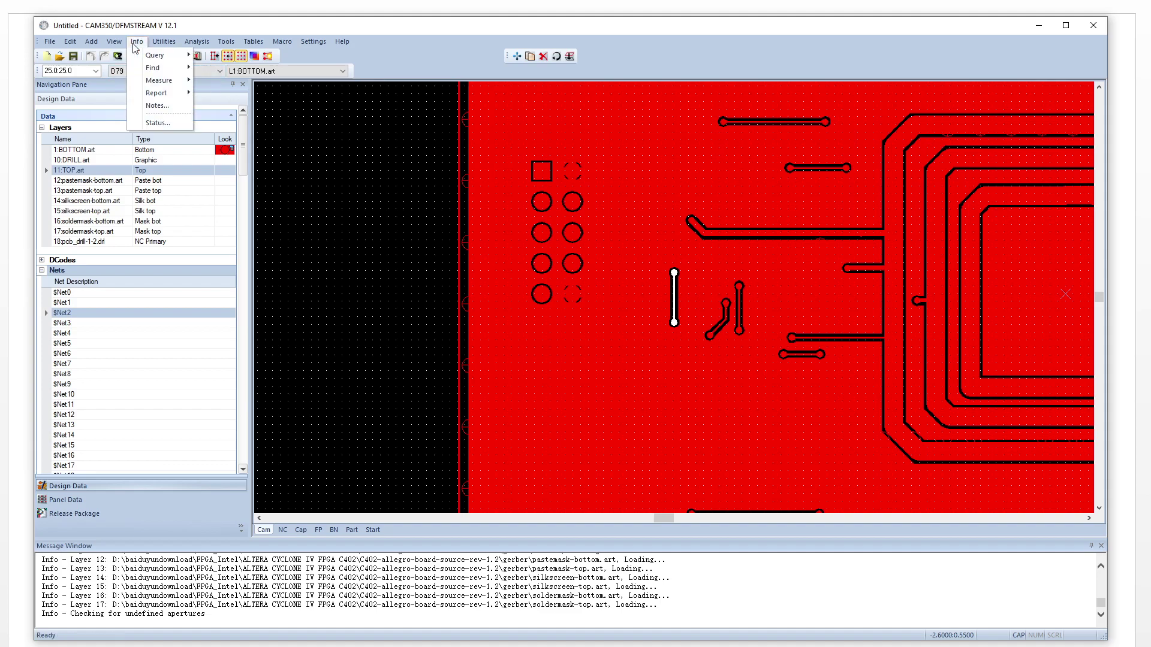
Measure Net-Net with Object Snap from the vertical to the angled trace, reading 0.0300
{"action": "mouse_move", "coordinate": [160, 81]}
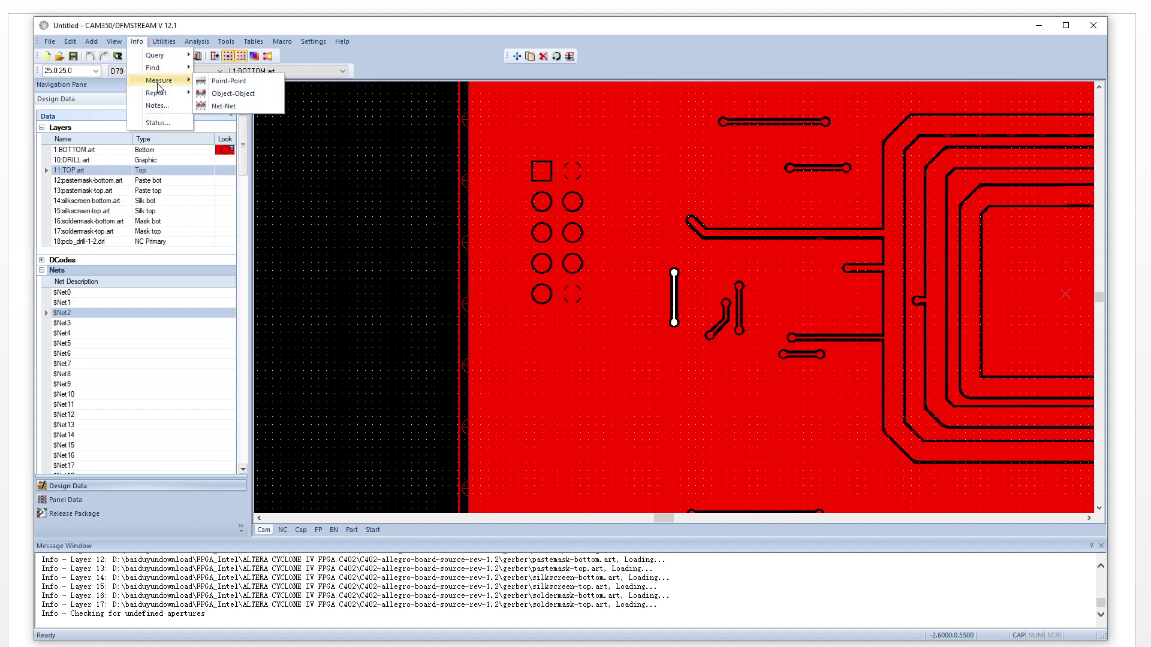
{"action": "left_click", "coordinate": [223, 107]}
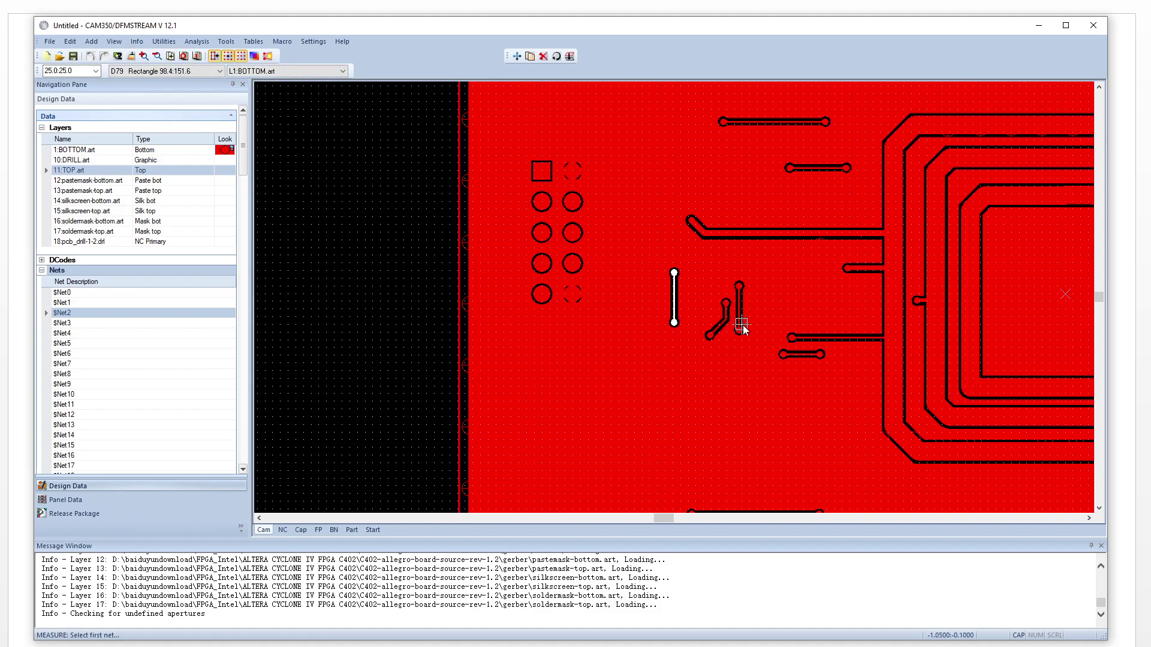
{"action": "scroll", "coordinate": [674, 297], "scroll_direction": "up", "scroll_amount": 3}
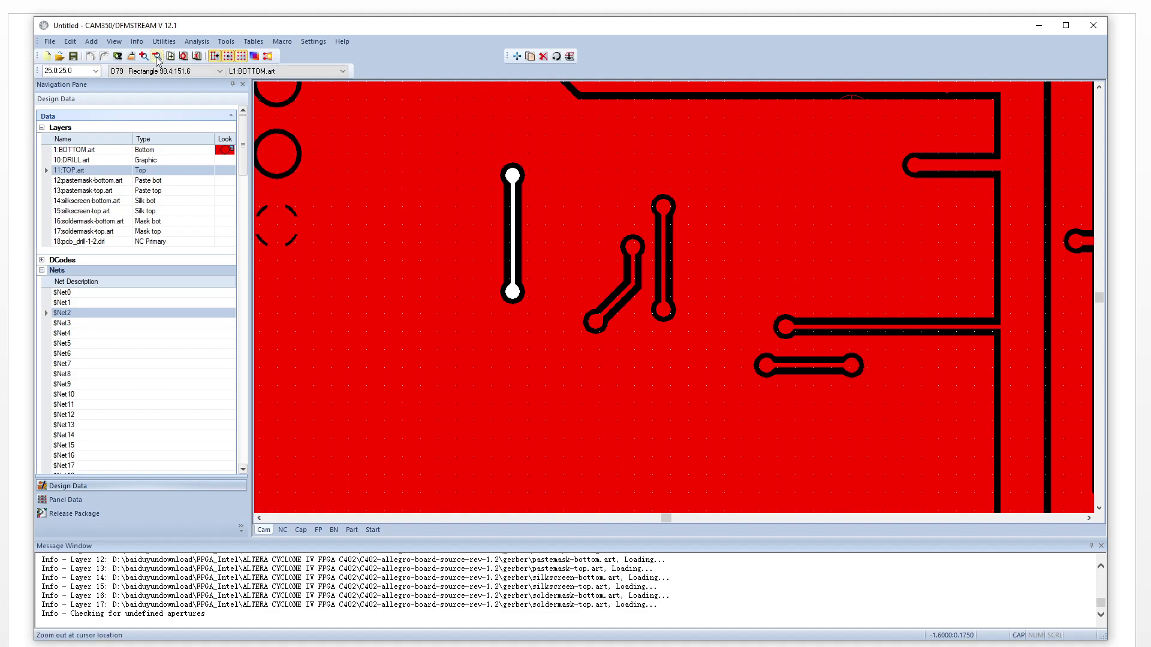
{"action": "left_click", "coordinate": [214, 59]}
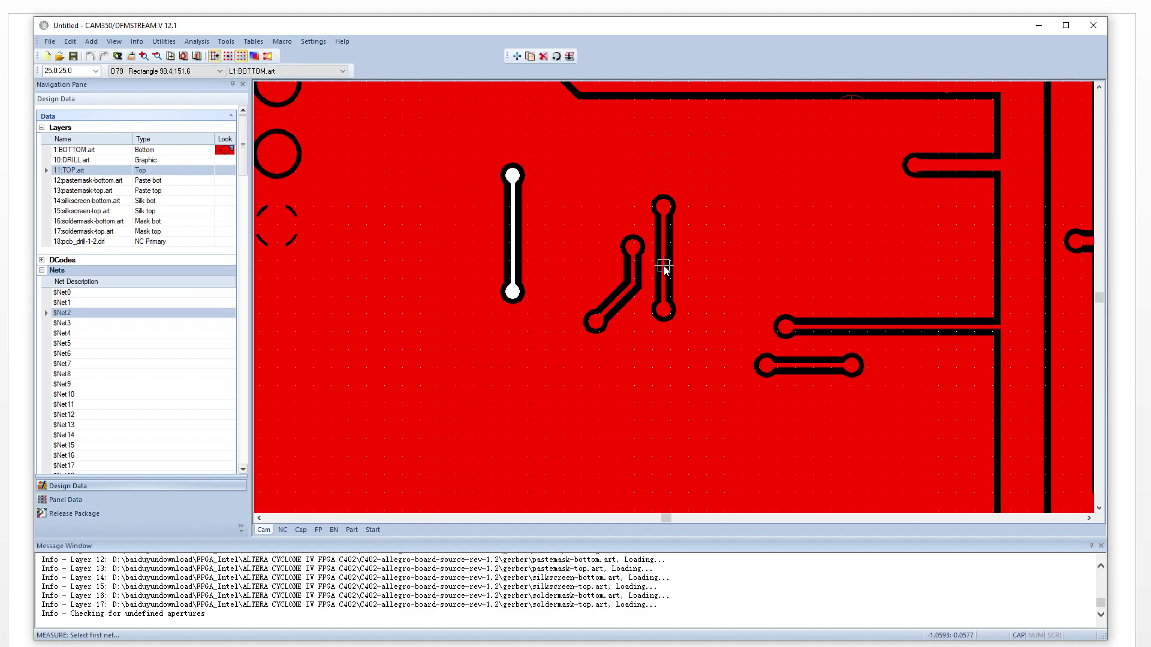
{"action": "left_click", "coordinate": [664, 266]}
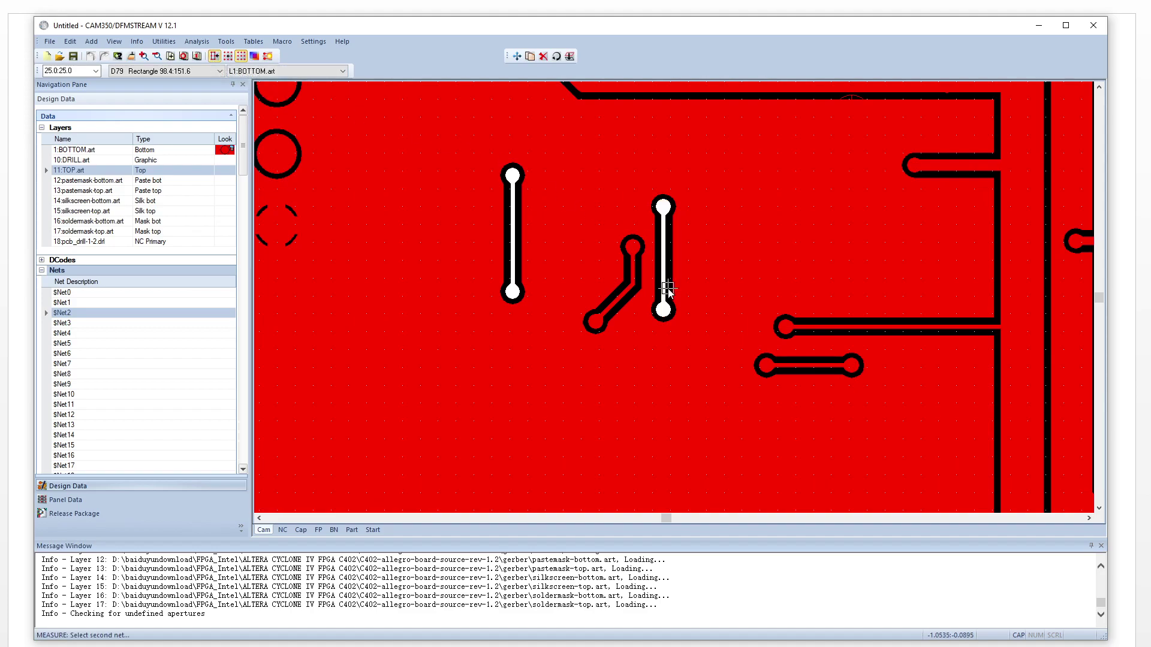
{"action": "left_click", "coordinate": [633, 271]}
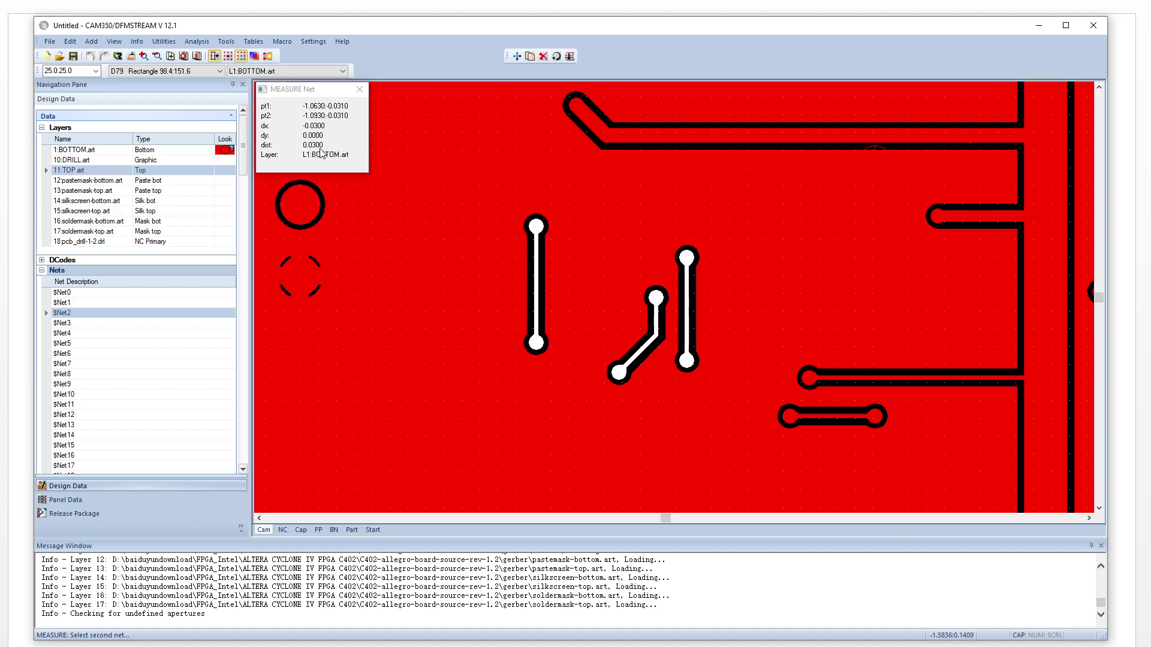
{"action": "left_click", "coordinate": [360, 89]}
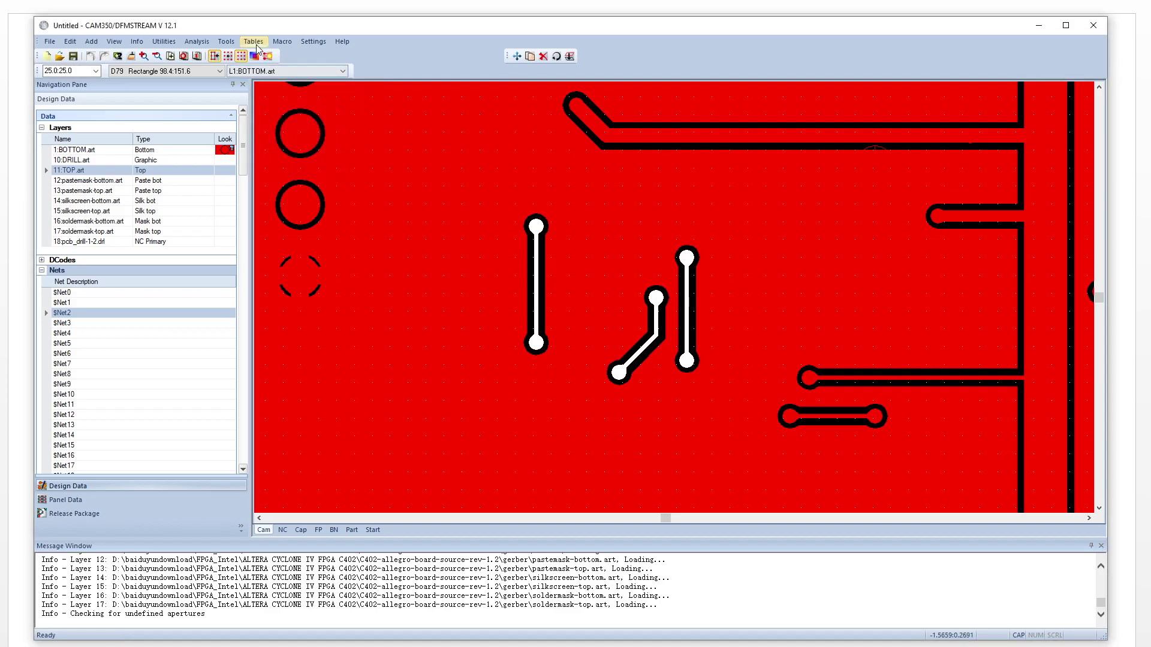
Change Settings > Units from English mils to Metric (mm)
{"action": "left_click", "coordinate": [312, 42]}
{"action": "left_click", "coordinate": [313, 56]}
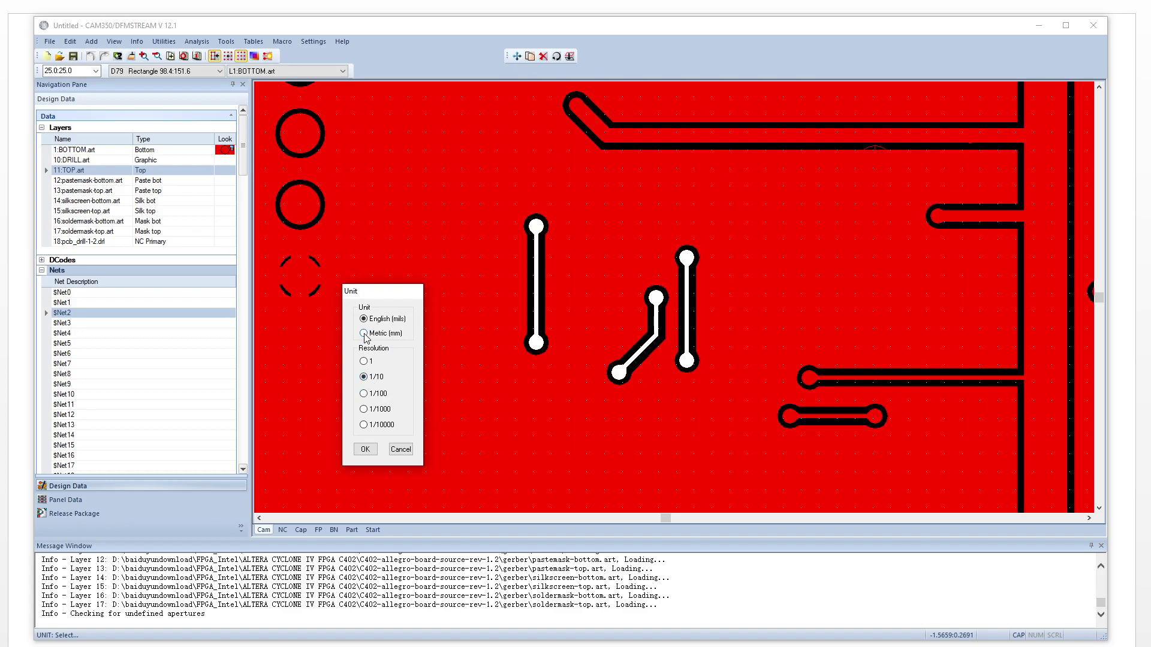
{"action": "left_click", "coordinate": [371, 452]}
{"action": "left_click", "coordinate": [373, 453]}
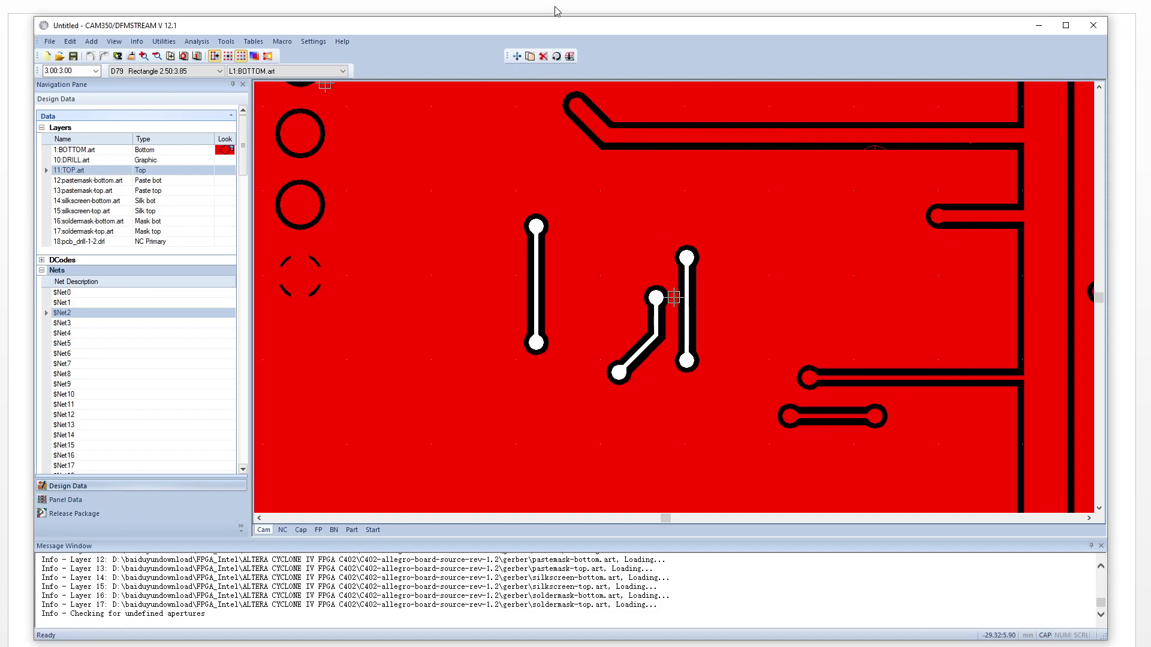
Repeat the Net-Net measurement from the vertical trace to the angled trace, in millimetres
{"action": "left_click", "coordinate": [137, 41]}
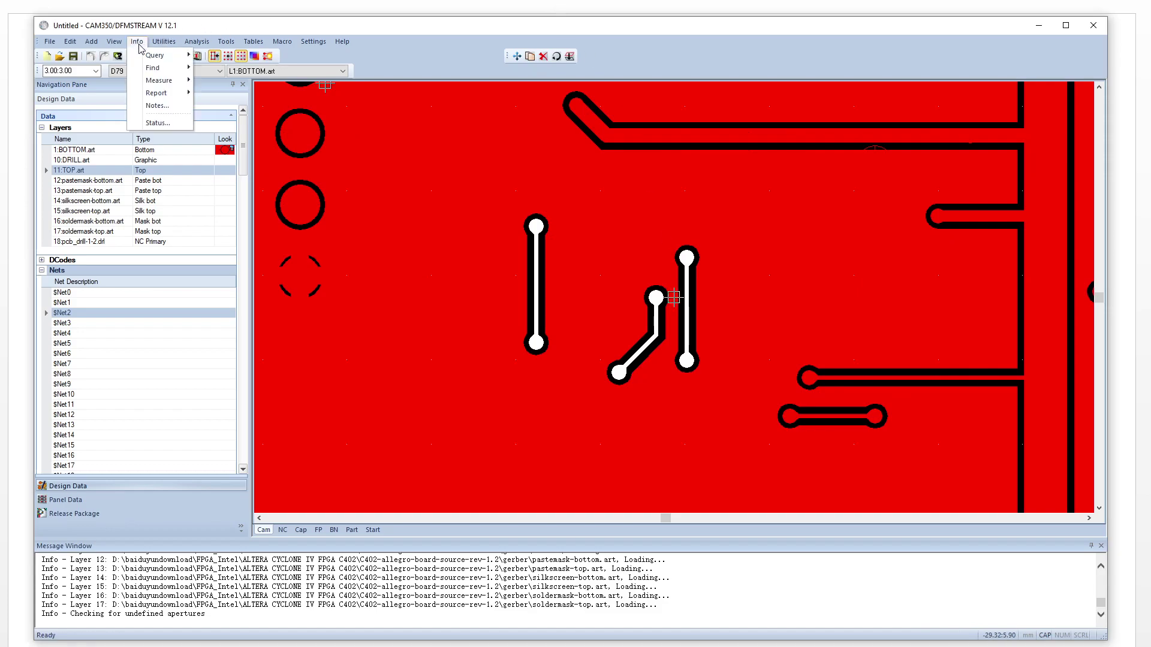
{"action": "mouse_move", "coordinate": [158, 80]}
{"action": "left_click", "coordinate": [240, 92]}
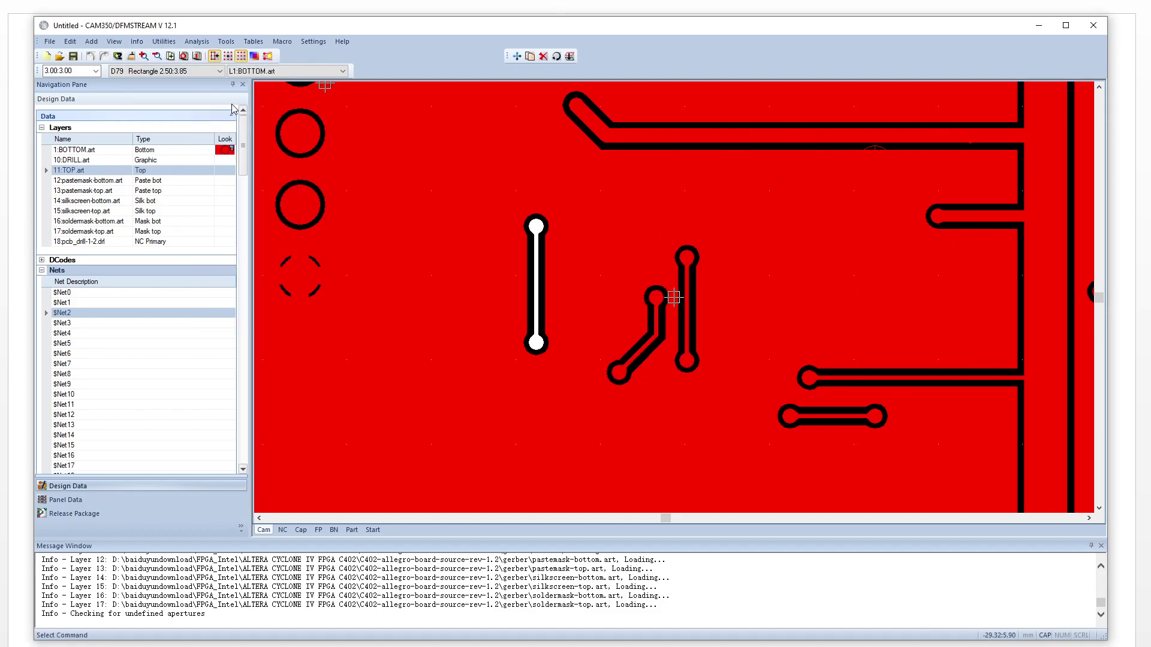
{"action": "left_click", "coordinate": [687, 327]}
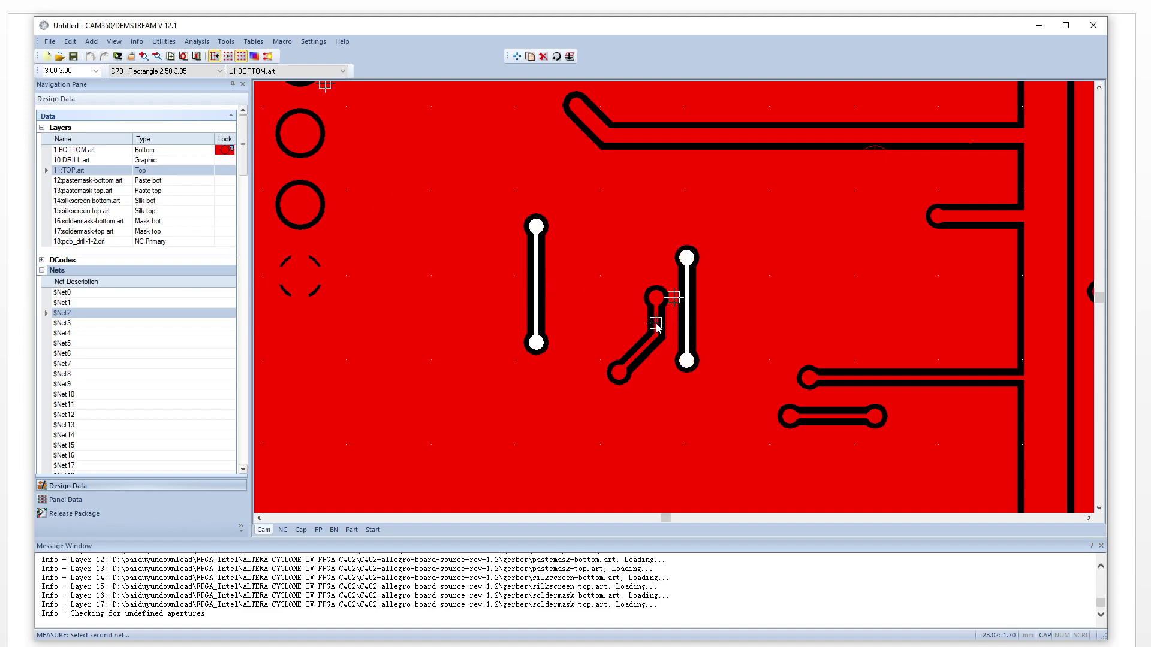
{"action": "left_click", "coordinate": [657, 328]}
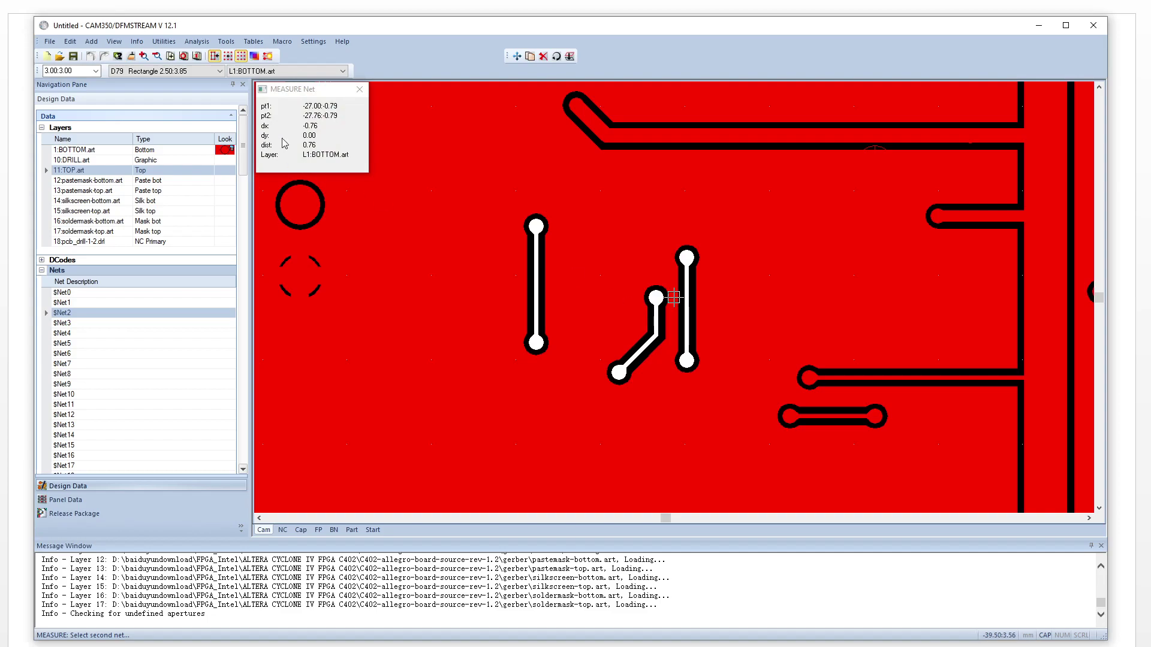